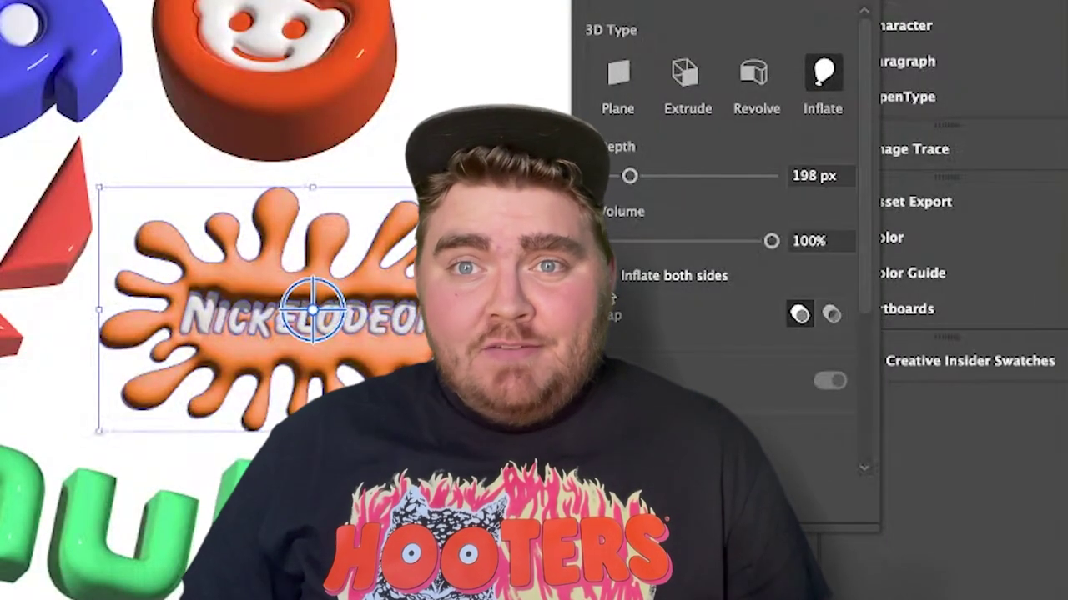
Step: Tune the Nickelodeon logo's Inflate depth and volume, and tilt it with a rotation preset and X, Y and Z adjustments
{"action": "left_click_drag", "start_coordinate": [630, 176], "coordinate": [619, 178]}
{"action": "scroll", "coordinate": [620, 179], "scroll_direction": "down", "scroll_amount": 5}
{"action": "left_click", "coordinate": [709, 277]}
{"action": "left_click", "coordinate": [680, 584]}
{"action": "left_click_drag", "start_coordinate": [697, 315], "coordinate": [679, 315]}
{"action": "left_click_drag", "start_coordinate": [694, 353], "coordinate": [688, 354]}
{"action": "left_click_drag", "start_coordinate": [691, 392], "coordinate": [685, 392]}
{"action": "left_click_drag", "start_coordinate": [680, 315], "coordinate": [684, 315]}
{"action": "scroll", "coordinate": [696, 305], "scroll_direction": "up", "scroll_amount": 5}
{"action": "left_click_drag", "start_coordinate": [770, 243], "coordinate": [703, 242]}
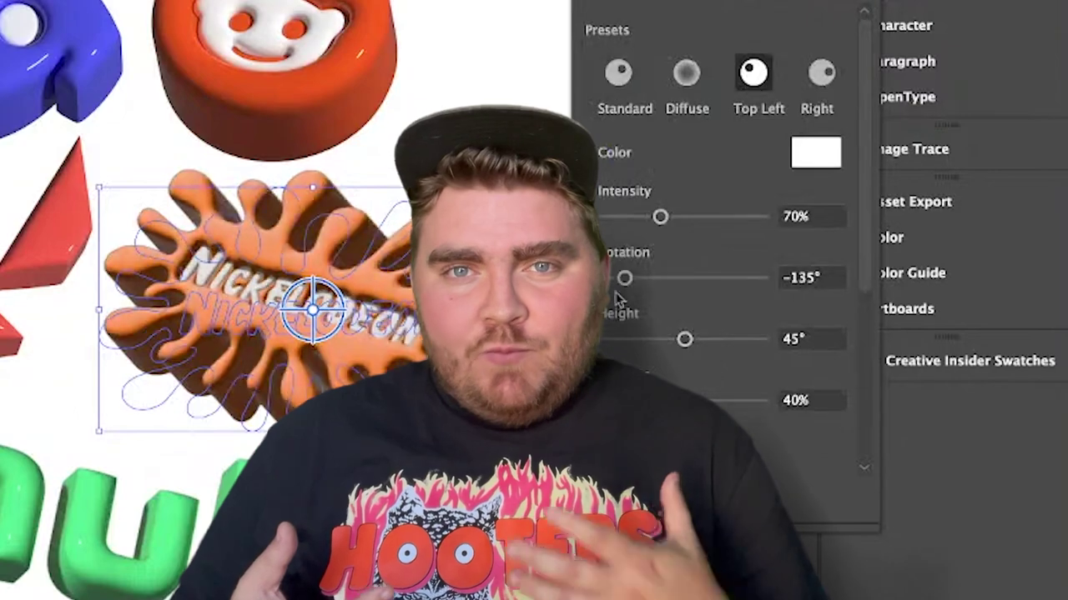
Step: Set the Nickelodeon logo's light rotation to about 112° and raise the light intensity slightly
{"action": "left_click_drag", "start_coordinate": [624, 276], "coordinate": [724, 267]}
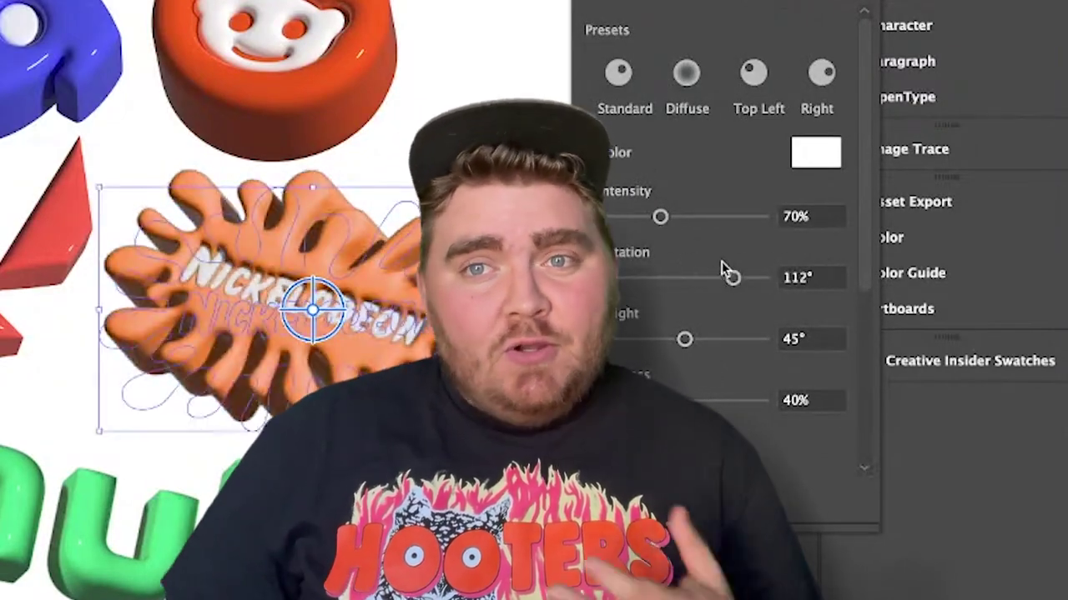
{"action": "left_click_drag", "start_coordinate": [660, 217], "coordinate": [670, 215]}
{"action": "left_click", "coordinate": [810, 343]}
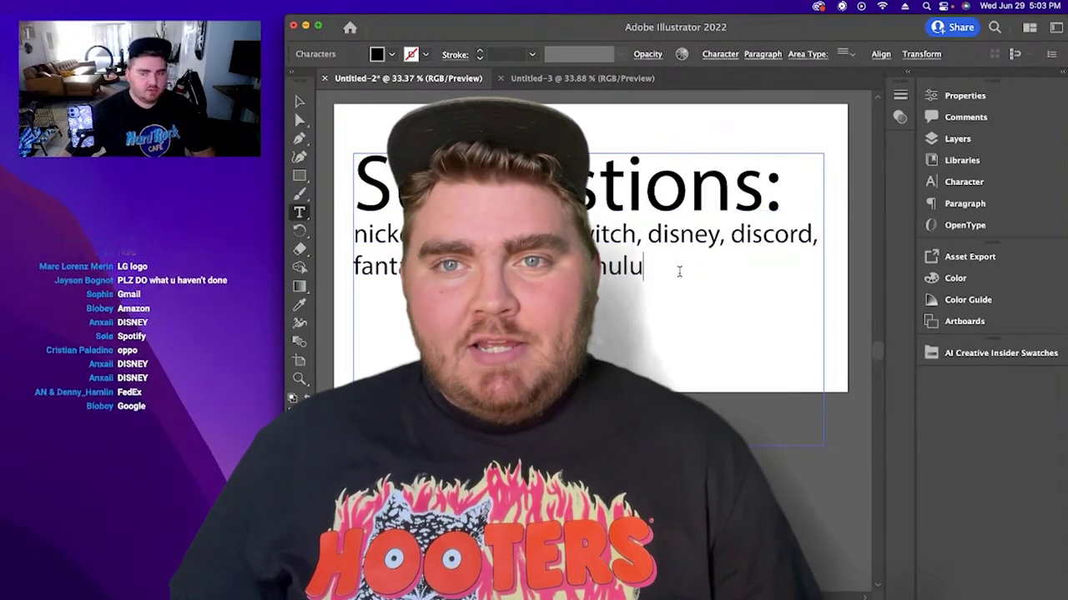
Step: Append "pepsi, fedex" to the suggestions list and insert an "o" into an entry on its first line
{"action": "type", "text": ", pepsi, fedex"}
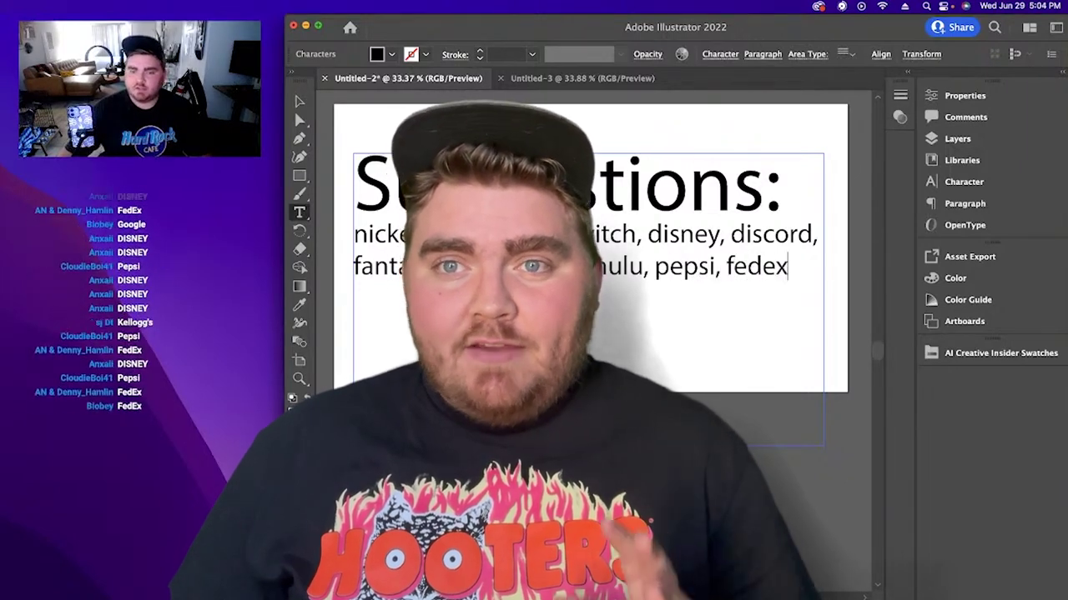
{"action": "double_click", "coordinate": [379, 267]}
{"action": "double_click", "coordinate": [627, 267]}
{"action": "left_click", "coordinate": [479, 235]}
{"action": "type", "text": "o"}
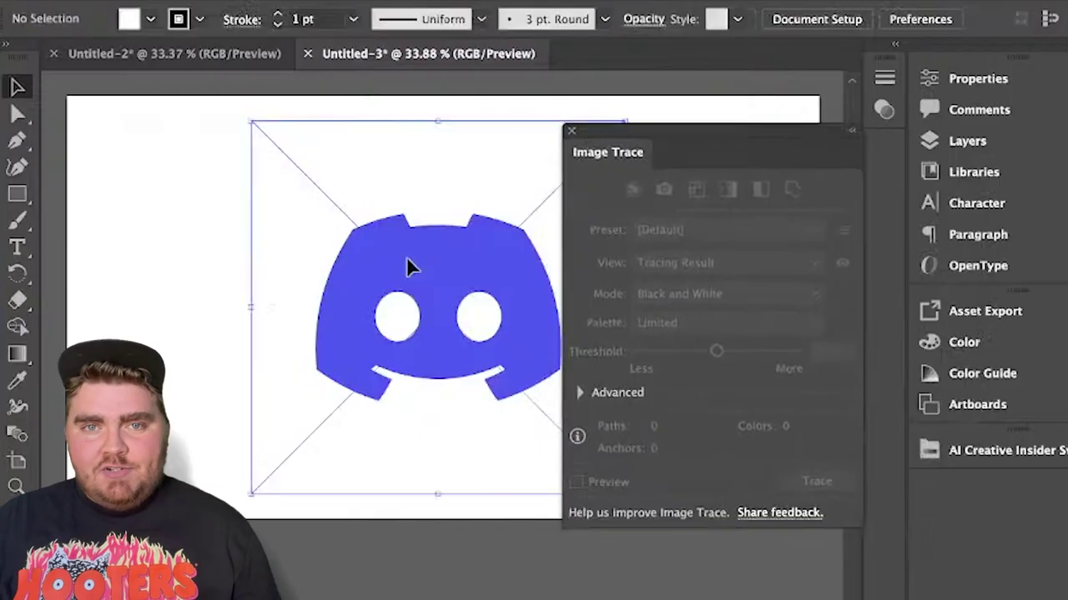
Step: Image-trace the Discord logo in Color mode with a Limited palette of 30 colors
{"action": "left_click", "coordinate": [409, 267]}
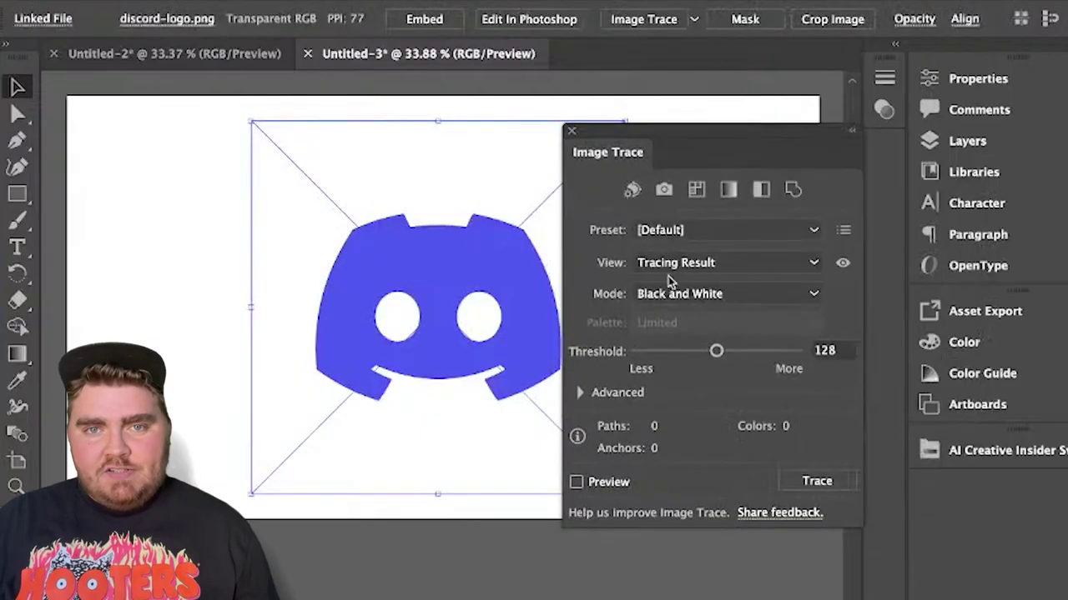
{"action": "left_click", "coordinate": [682, 293]}
{"action": "left_click", "coordinate": [684, 319]}
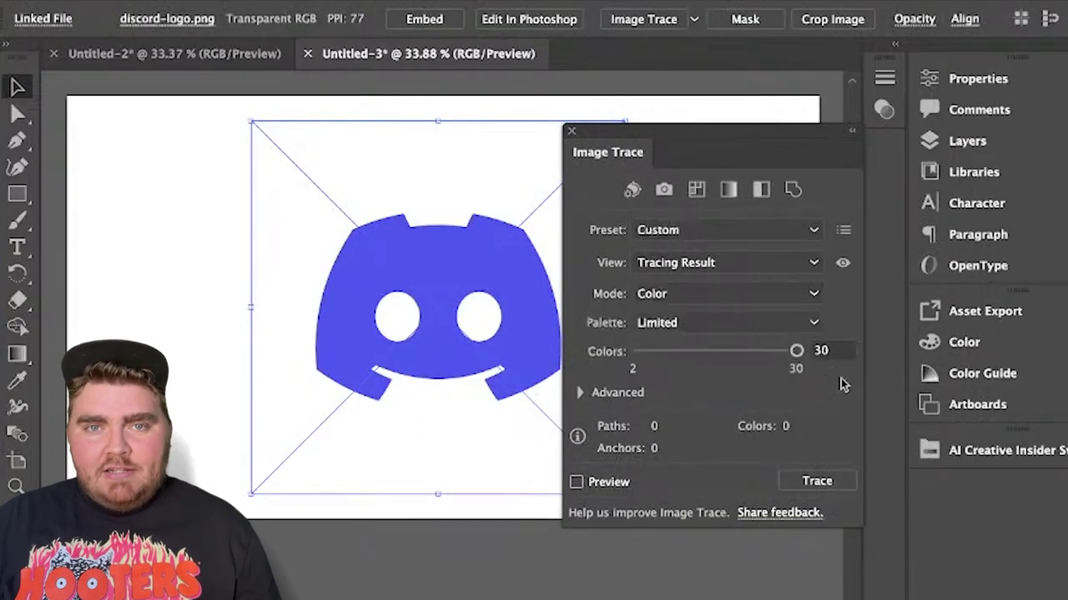
{"action": "left_click", "coordinate": [817, 480]}
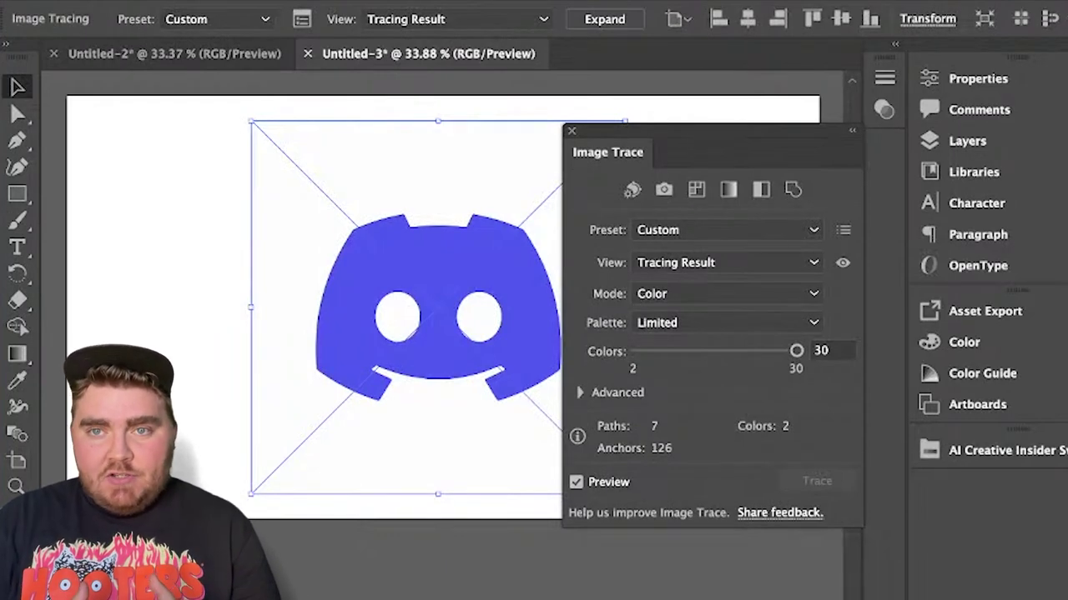
Step: Expand the traced Discord logo into editable vector shapes, deselect it and close the Image Trace settings
{"action": "left_click", "coordinate": [605, 19]}
{"action": "left_click", "coordinate": [703, 121]}
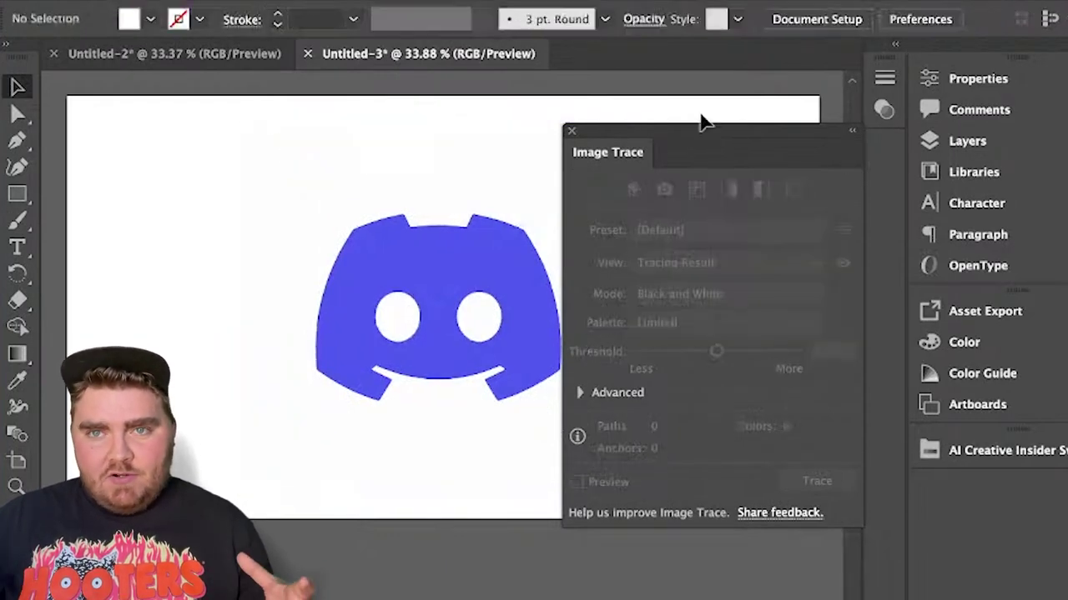
{"action": "left_click", "coordinate": [572, 131]}
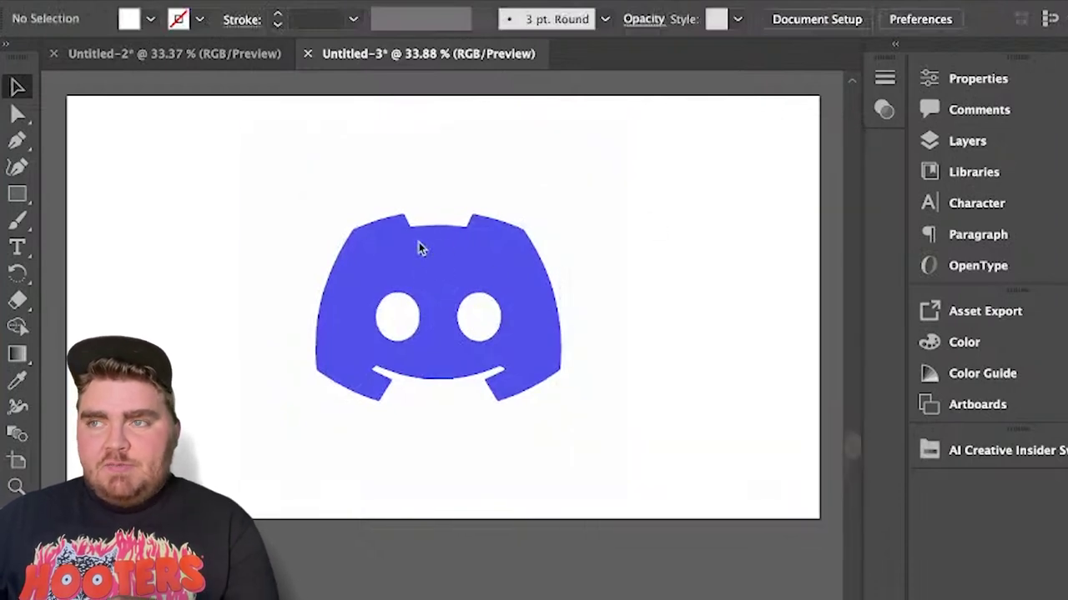
Step: Delete the white background shape inside the expanded Discord logo group and exit group isolation
{"action": "left_click", "coordinate": [549, 187]}
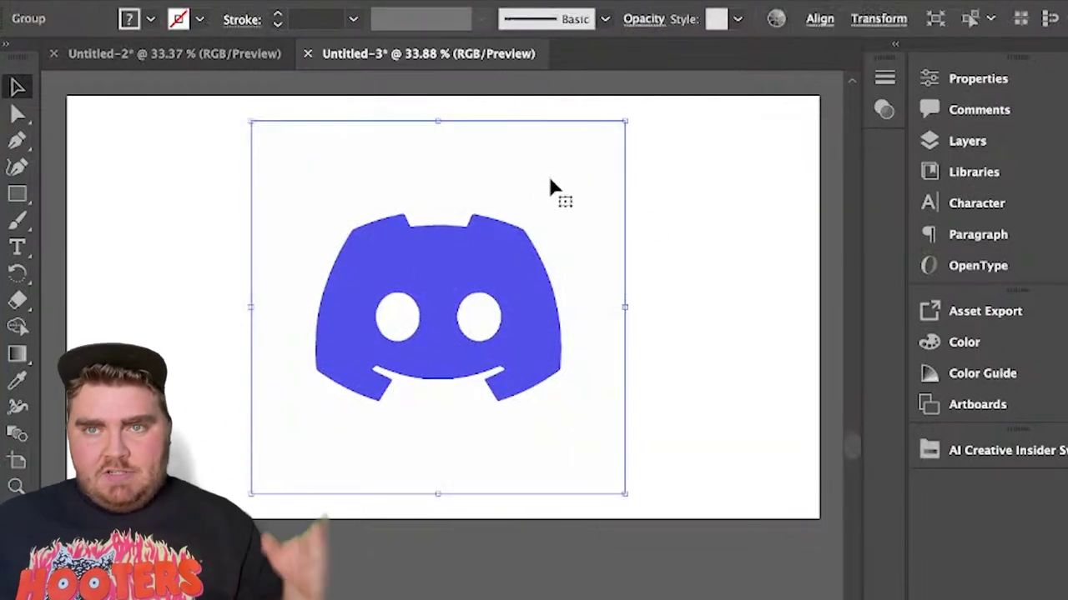
{"action": "double_click", "coordinate": [548, 187]}
{"action": "left_click", "coordinate": [546, 181]}
{"action": "key", "text": "Delete"}
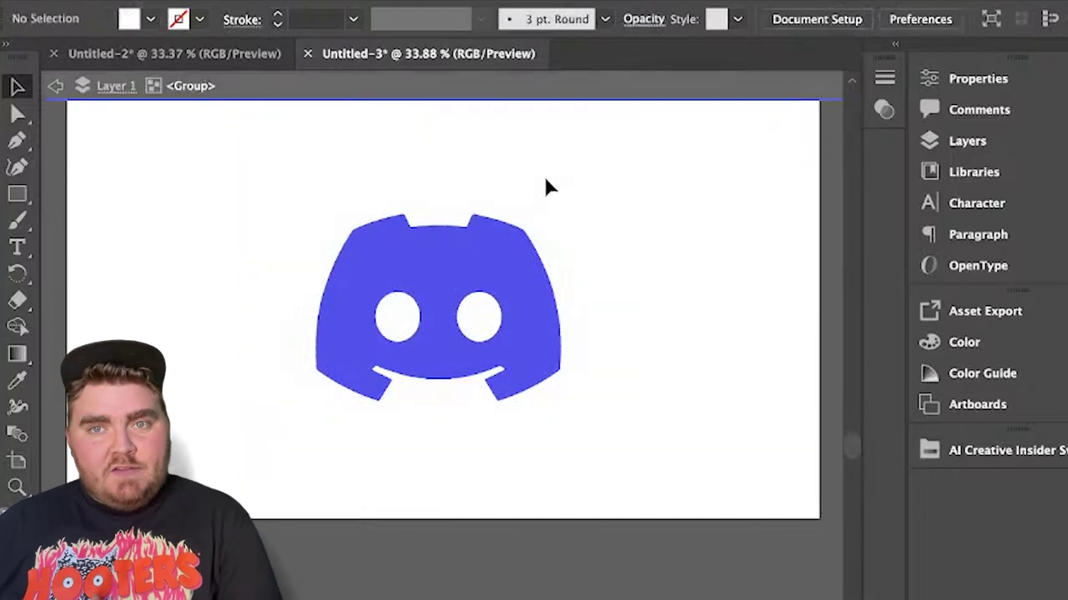
{"action": "left_click", "coordinate": [494, 323]}
{"action": "key", "text": "Delete"}
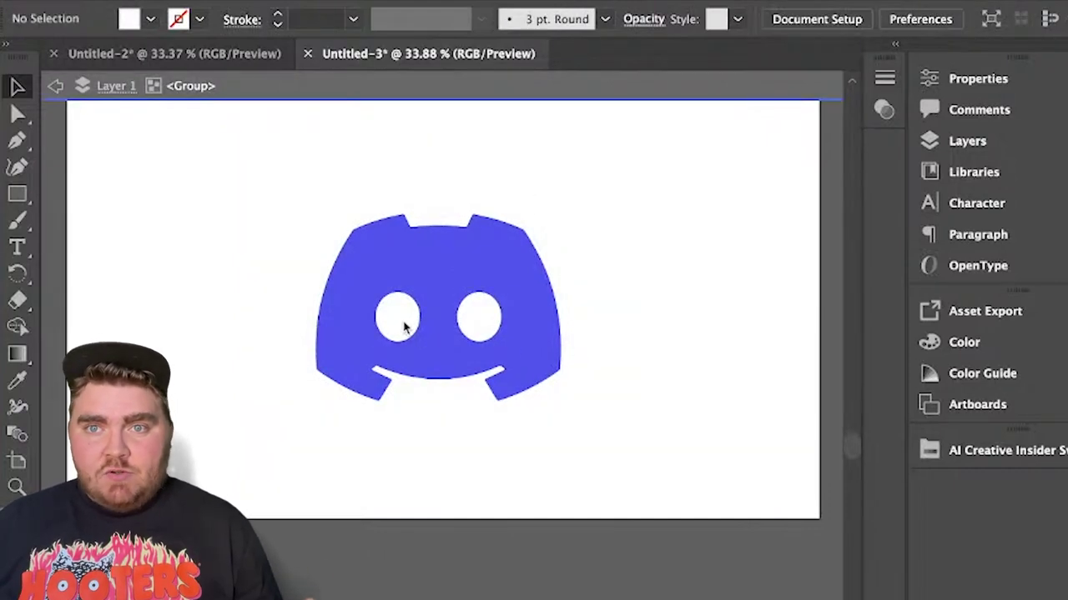
{"action": "left_click", "coordinate": [404, 331]}
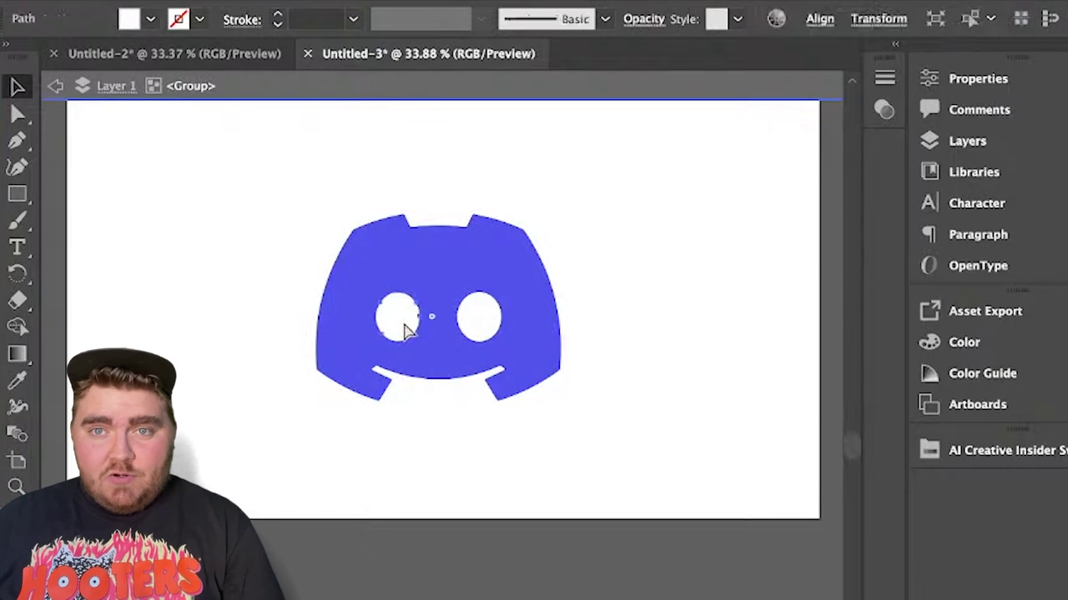
{"action": "double_click", "coordinate": [168, 182]}
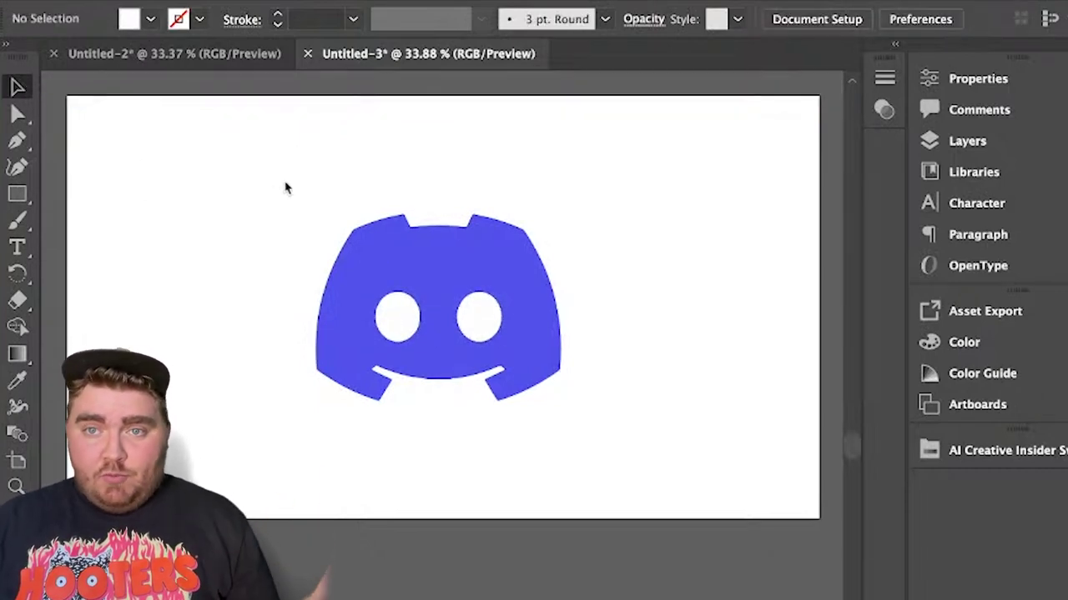
Step: Apply the 3D Inflate effect to the whole Discord logo group
{"action": "left_click", "coordinate": [438, 272]}
{"action": "left_click", "coordinate": [672, 269]}
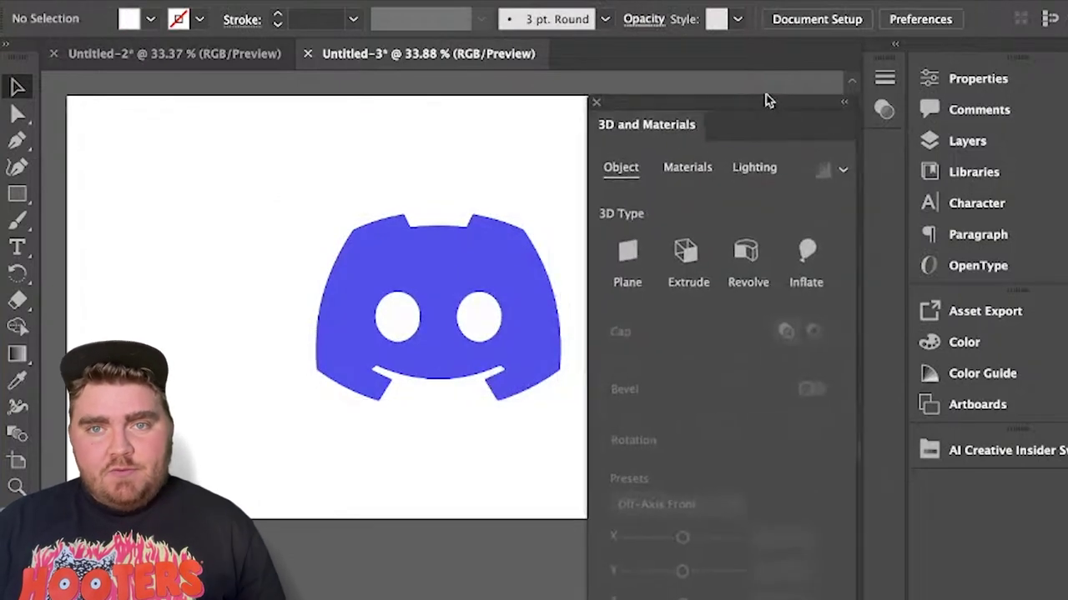
{"action": "left_click_drag", "start_coordinate": [767, 96], "coordinate": [759, 72]}
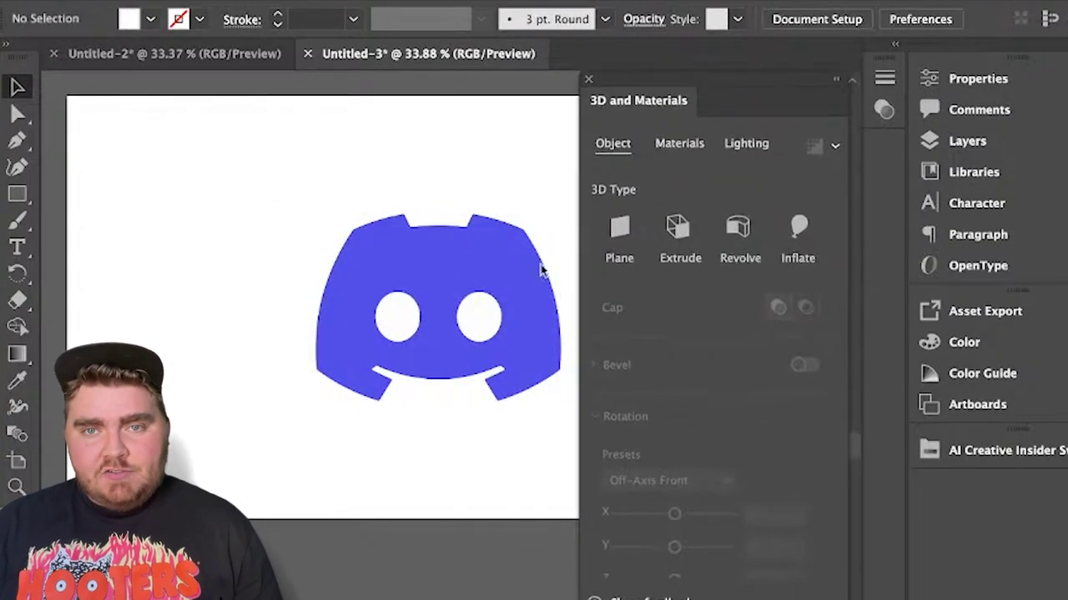
{"action": "left_click", "coordinate": [505, 267]}
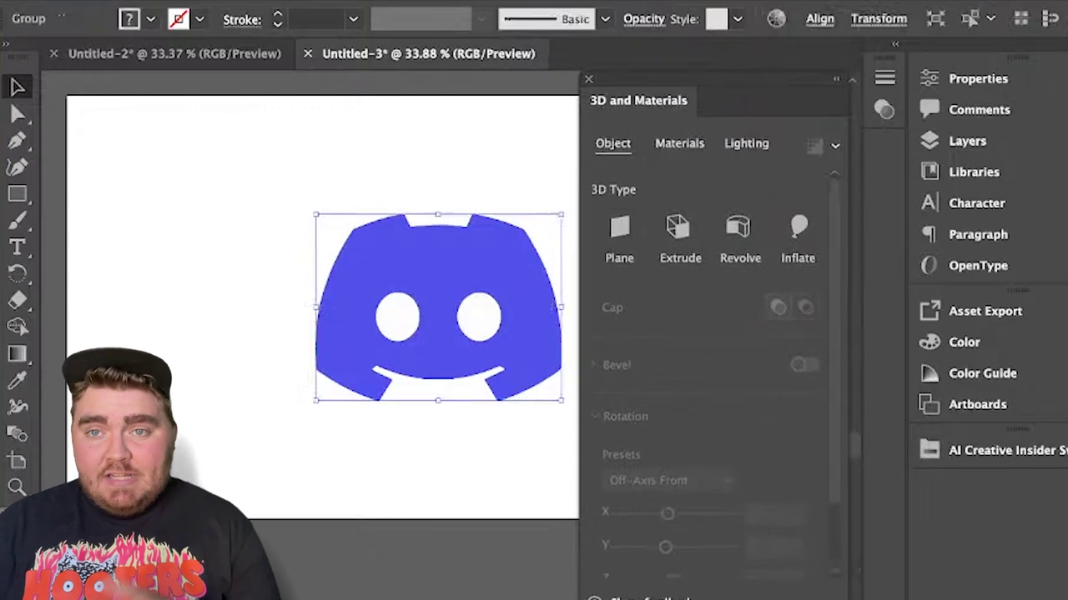
{"action": "left_click", "coordinate": [800, 237]}
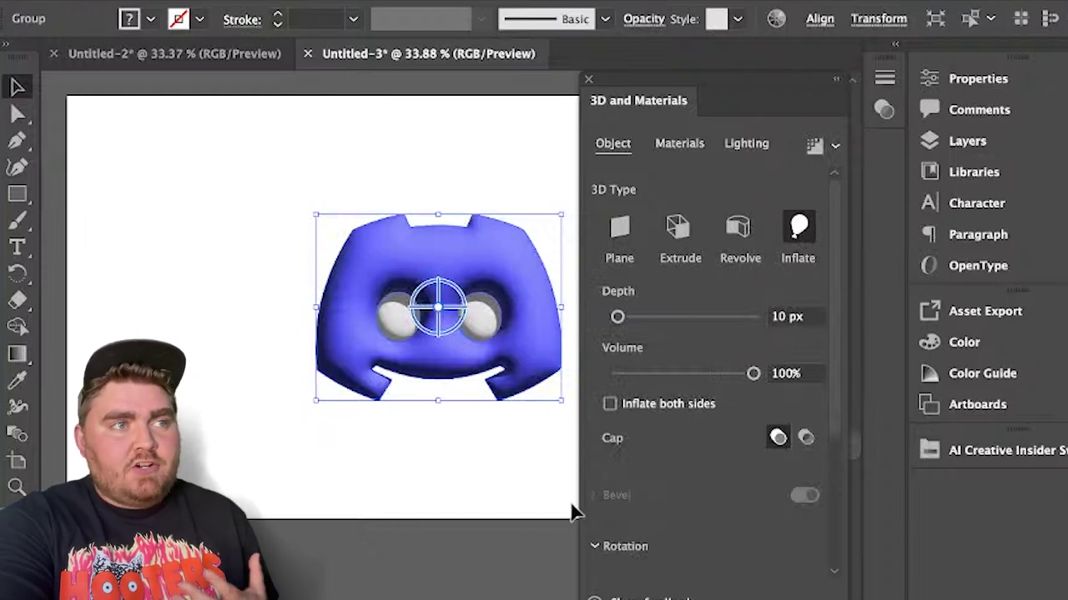
Step: Apply the Isometric Top rotation preset to the inflated logo and rotate it freely to about X 70°, Y -7°, Z -27°
{"action": "scroll", "coordinate": [699, 541], "scroll_direction": "down", "scroll_amount": 3}
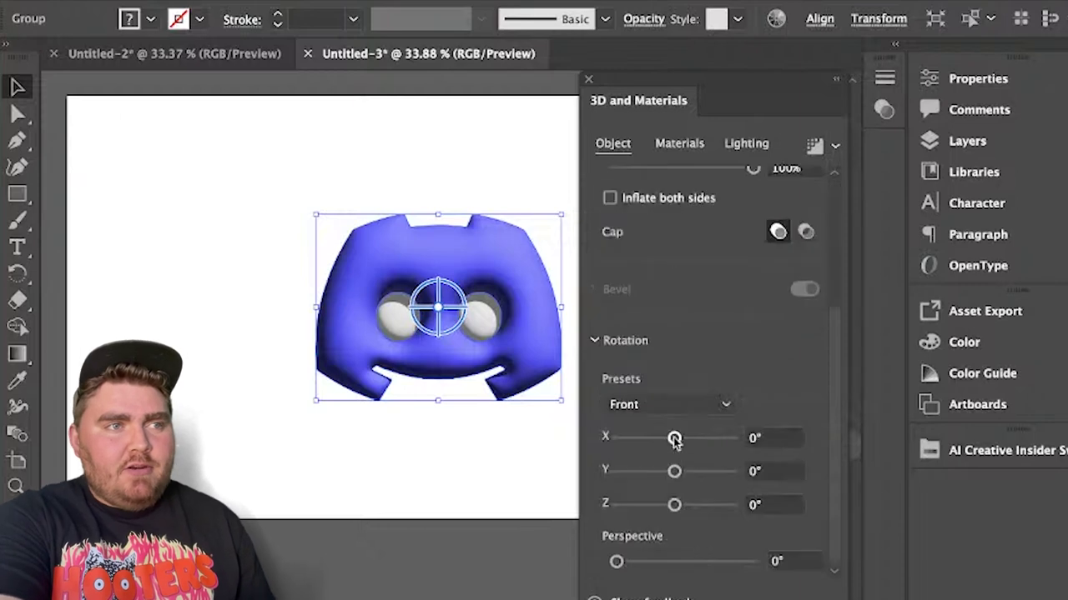
{"action": "left_click", "coordinate": [718, 408]}
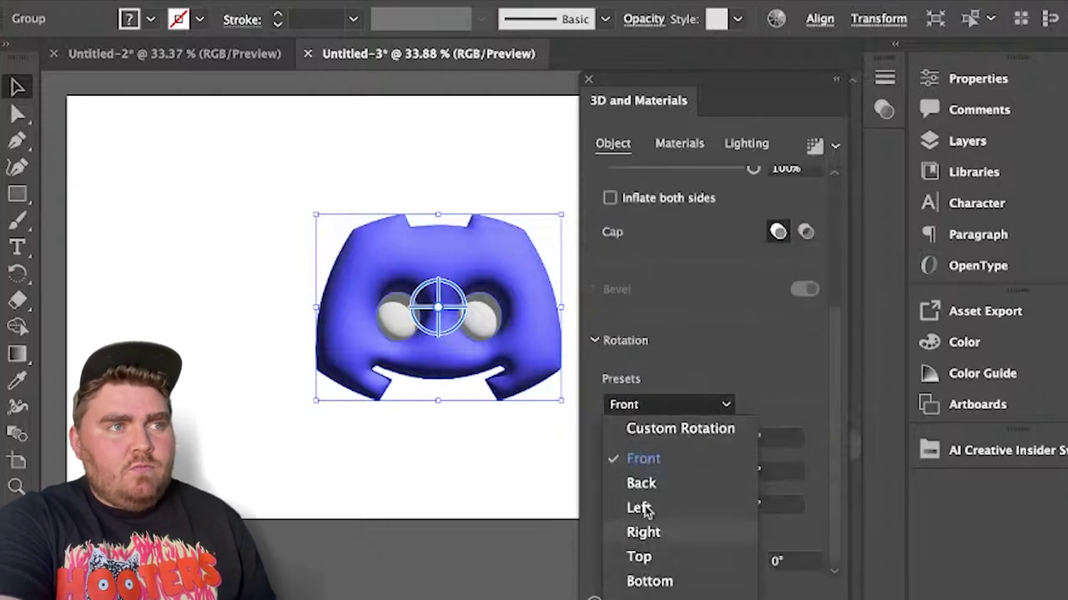
{"action": "left_click", "coordinate": [662, 599]}
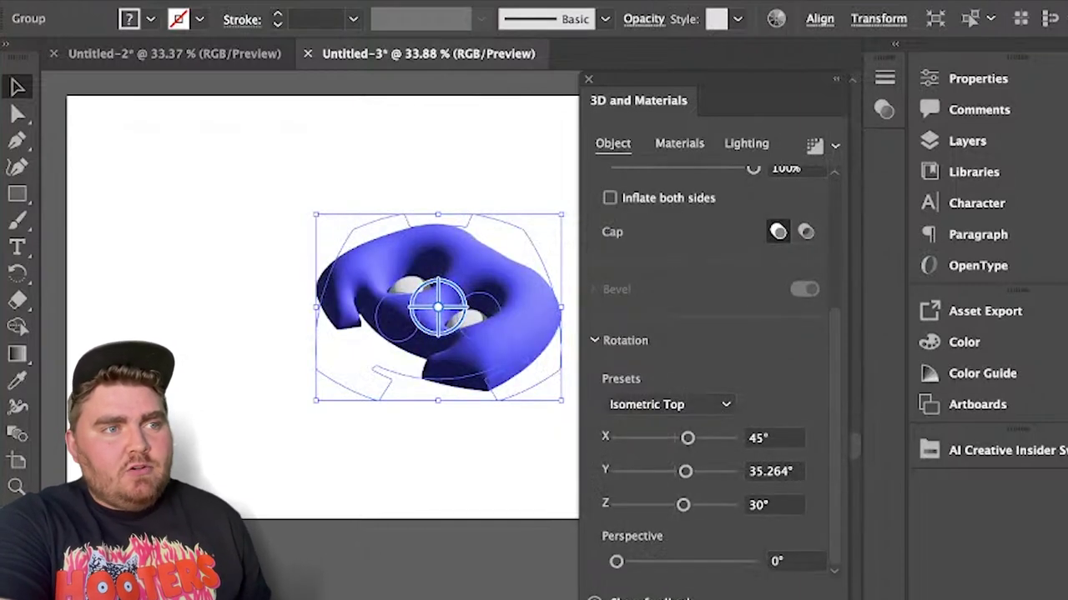
{"action": "left_click_drag", "start_coordinate": [434, 317], "coordinate": [507, 257]}
{"action": "left_click_drag", "start_coordinate": [423, 300], "coordinate": [417, 325]}
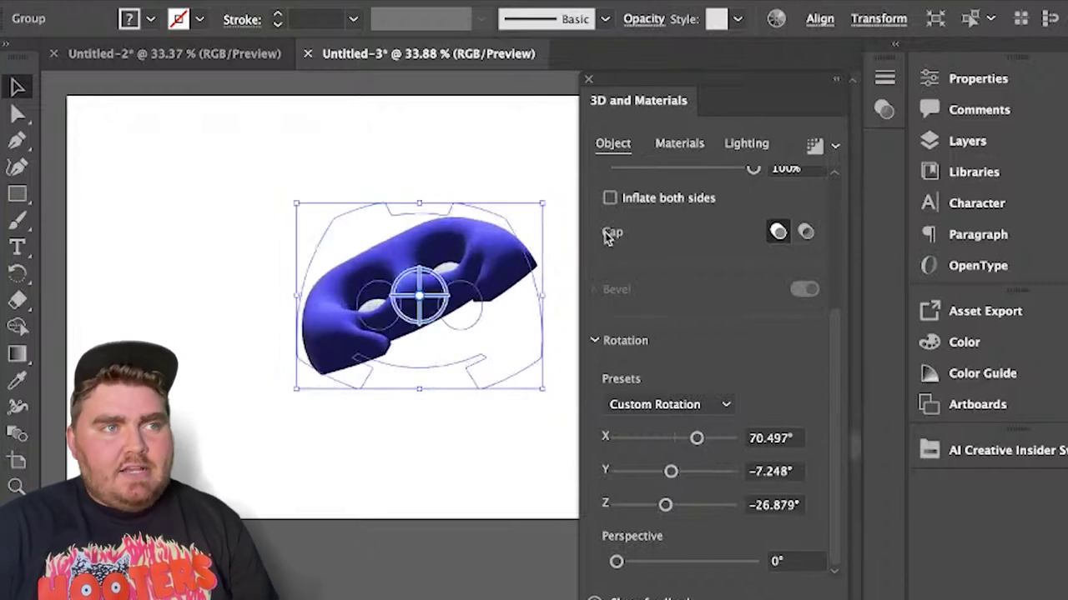
Step: Inflate the Discord logo on both sides and rotate it to face further forward by reducing its X rotation
{"action": "left_click", "coordinate": [609, 199]}
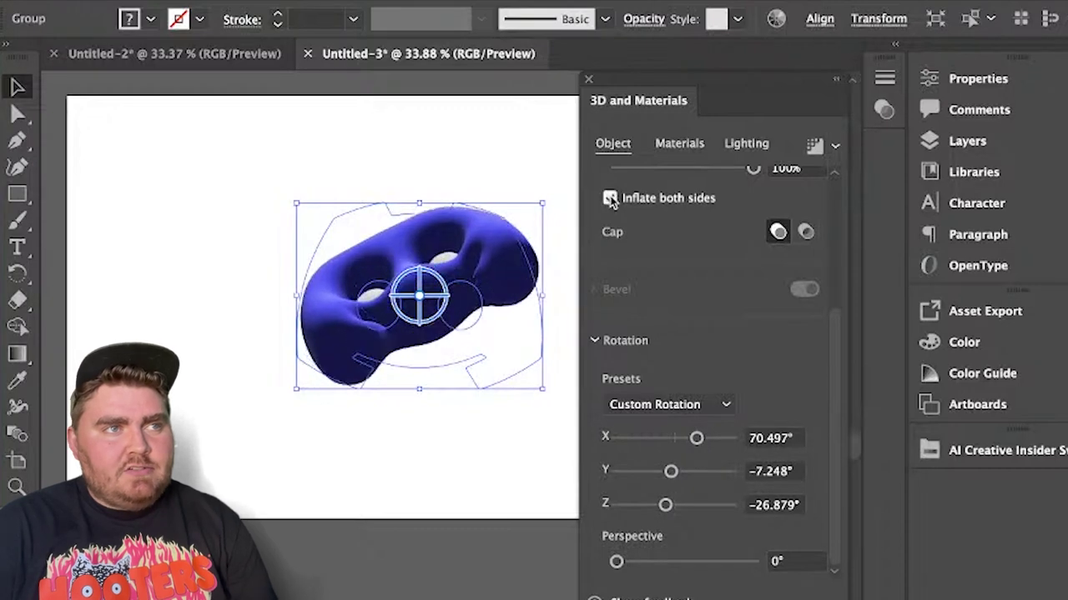
{"action": "left_click_drag", "start_coordinate": [439, 309], "coordinate": [424, 293]}
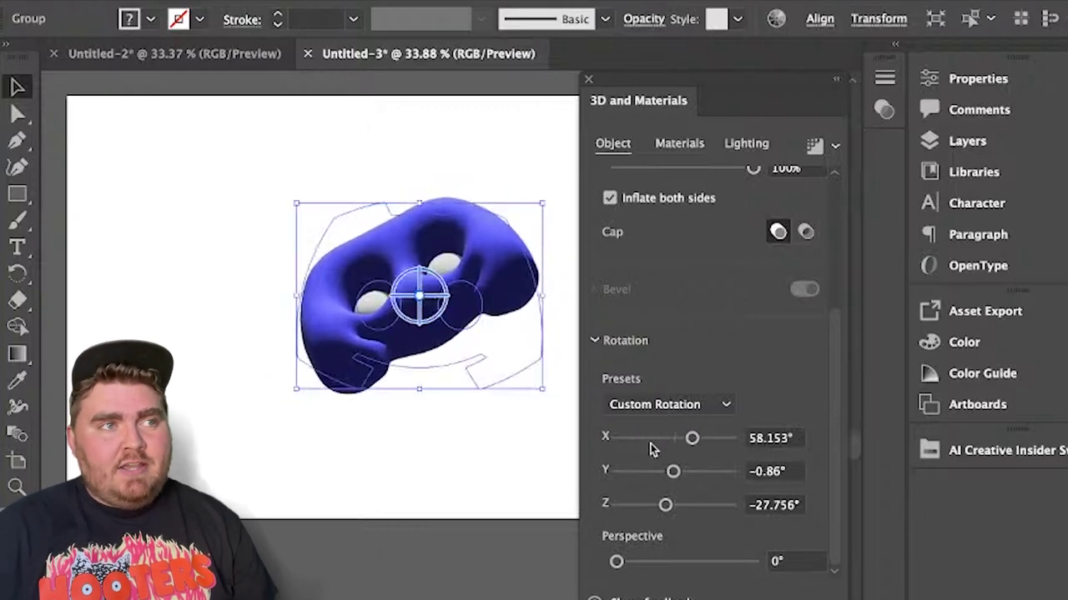
{"action": "left_click_drag", "start_coordinate": [691, 439], "coordinate": [669, 506]}
{"action": "left_click_drag", "start_coordinate": [686, 439], "coordinate": [667, 505]}
{"action": "left_click_drag", "start_coordinate": [679, 440], "coordinate": [681, 441]}
Step: Set the inflated logo's depth to 226 px and its volume to 55%
{"action": "scroll", "coordinate": [723, 300], "scroll_direction": "up", "scroll_amount": 5}
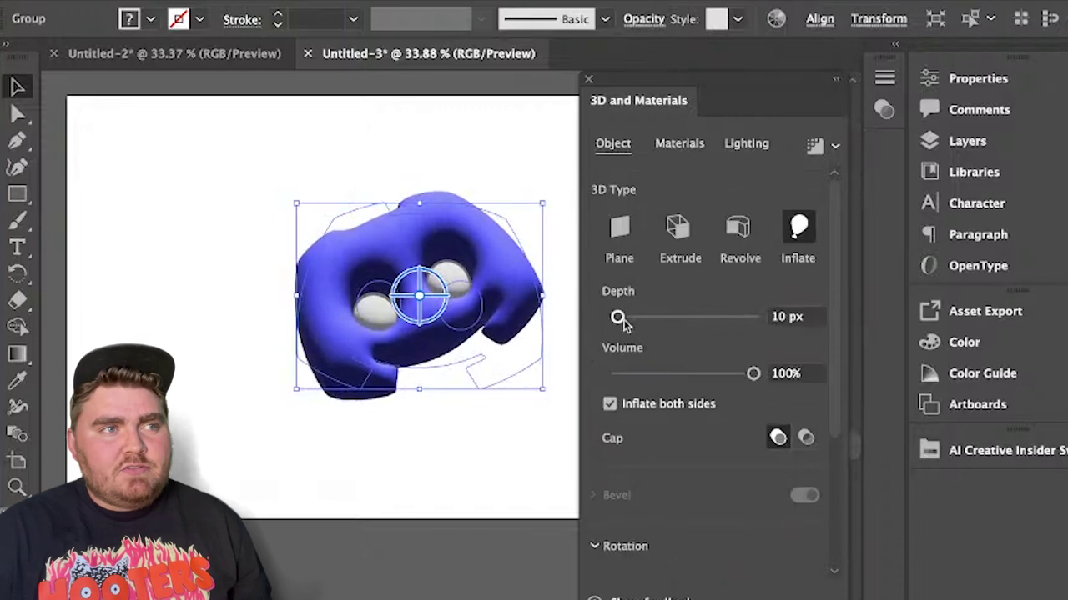
{"action": "left_click_drag", "start_coordinate": [620, 324], "coordinate": [631, 322]}
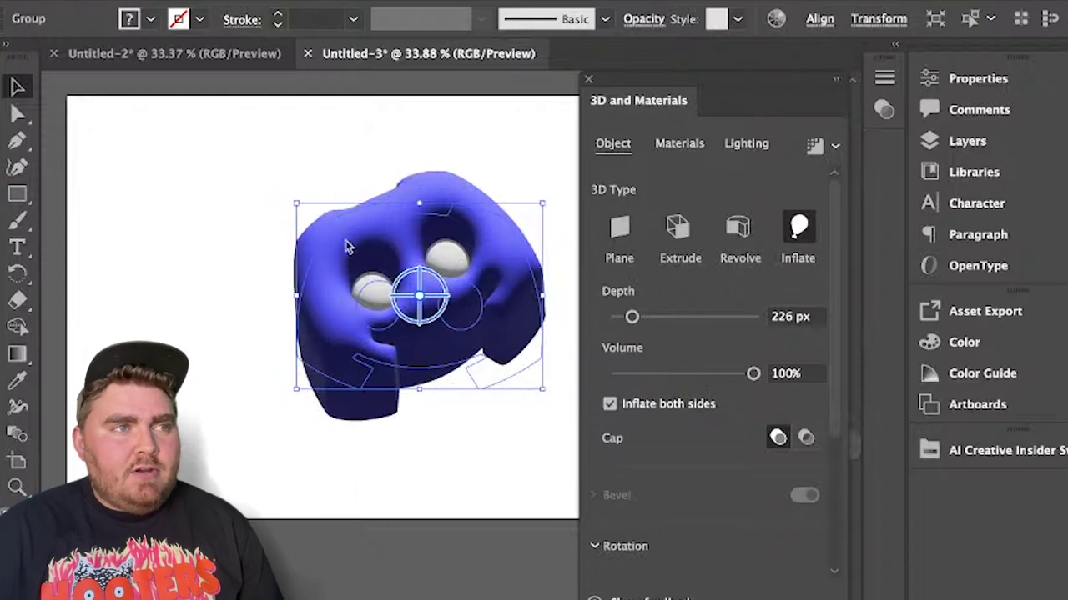
{"action": "left_click", "coordinate": [659, 375]}
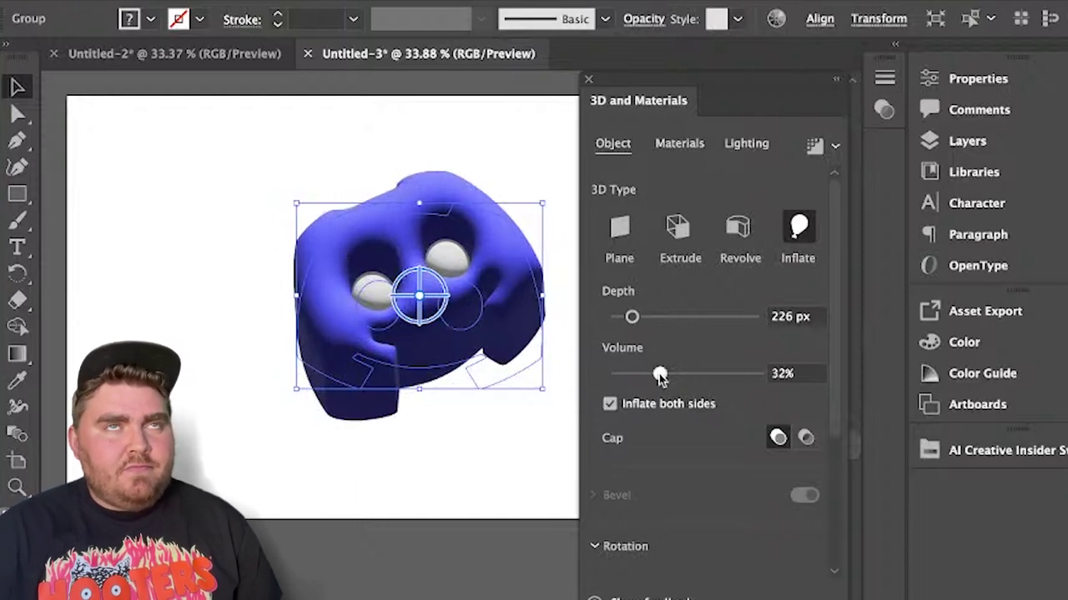
{"action": "left_click", "coordinate": [693, 377]}
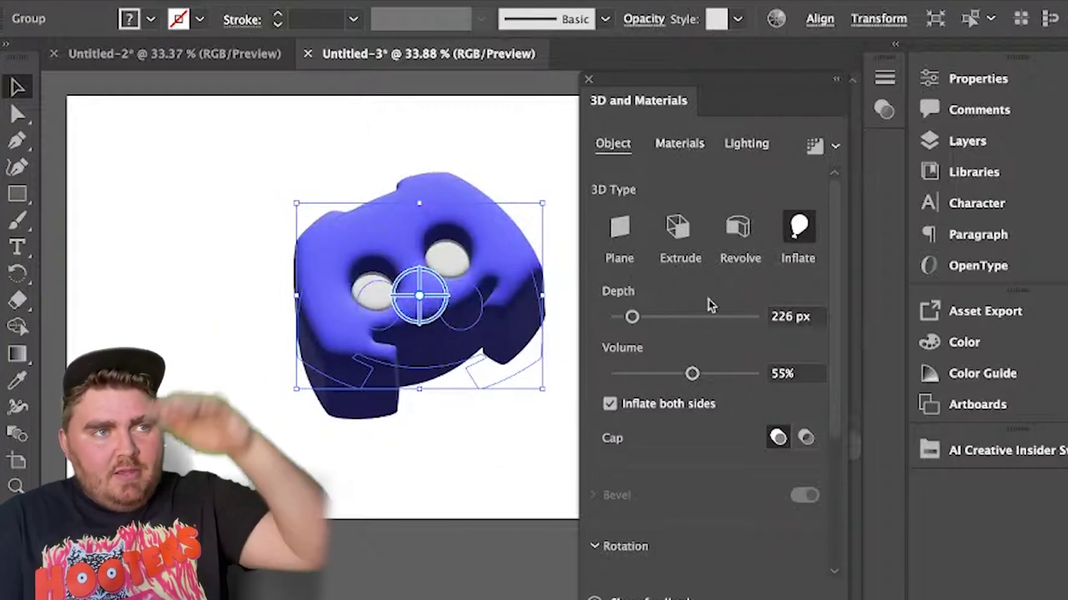
Step: Lower the Default material's roughness on the Discord logo to 0
{"action": "left_click", "coordinate": [682, 147]}
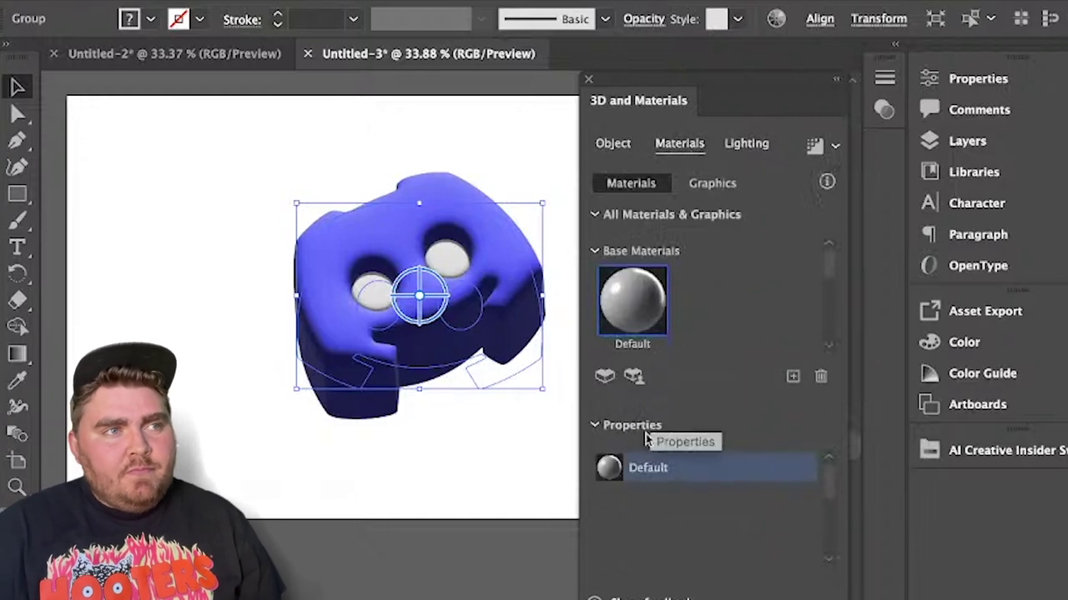
{"action": "left_click_drag", "start_coordinate": [831, 487], "coordinate": [832, 545]}
{"action": "left_click_drag", "start_coordinate": [661, 492], "coordinate": [567, 488]}
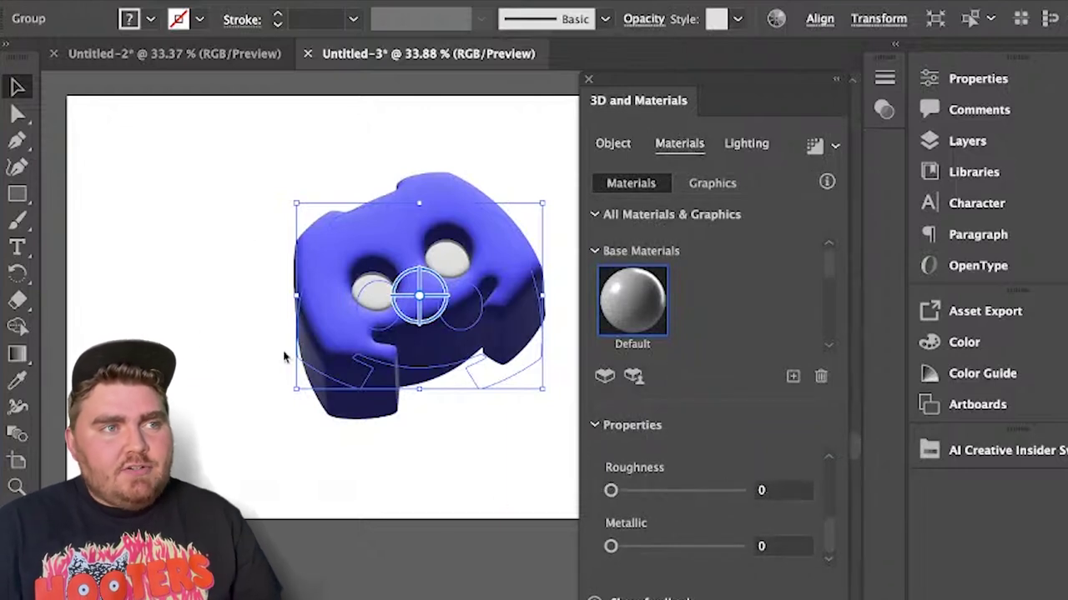
Step: Turn on shadows for the Discord logo and apply the Top Left lighting preset
{"action": "left_click", "coordinate": [754, 149]}
{"action": "scroll", "coordinate": [743, 572], "scroll_direction": "down", "scroll_amount": 2}
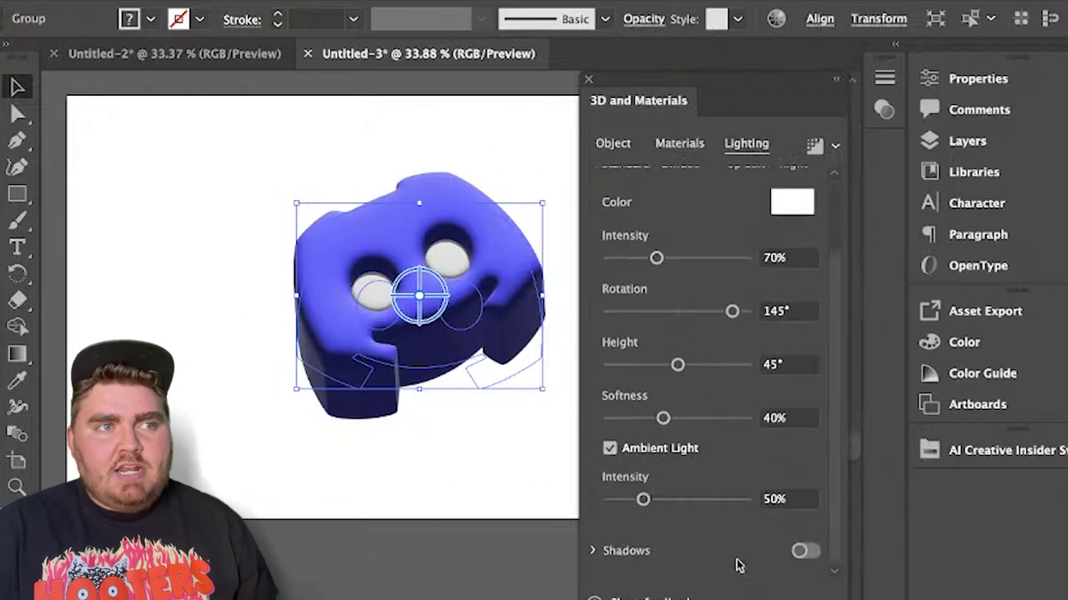
{"action": "left_click", "coordinate": [805, 551]}
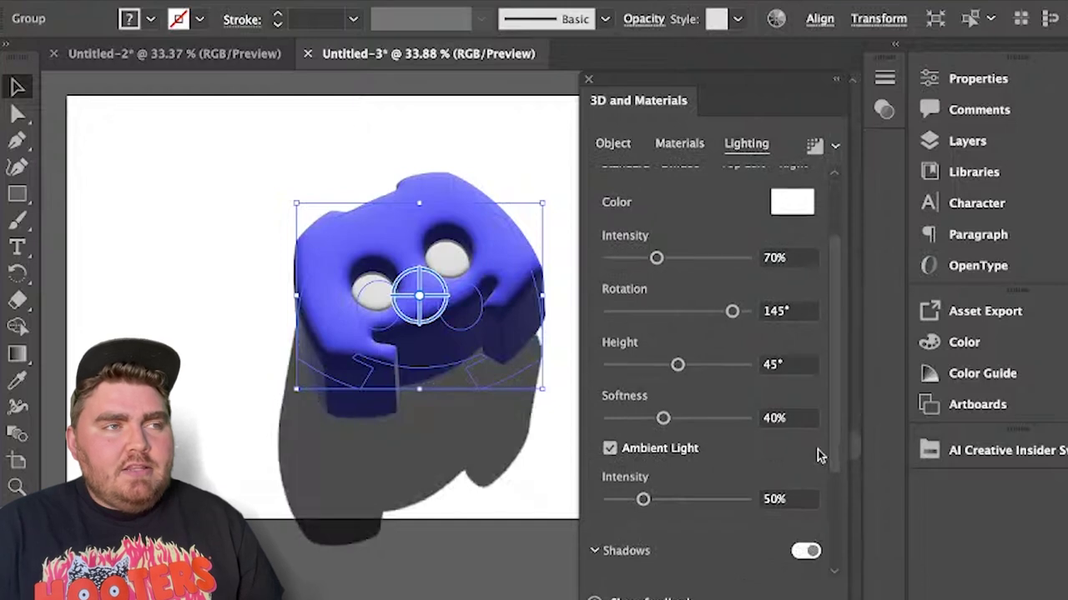
{"action": "scroll", "coordinate": [818, 453], "scroll_direction": "up", "scroll_amount": 2}
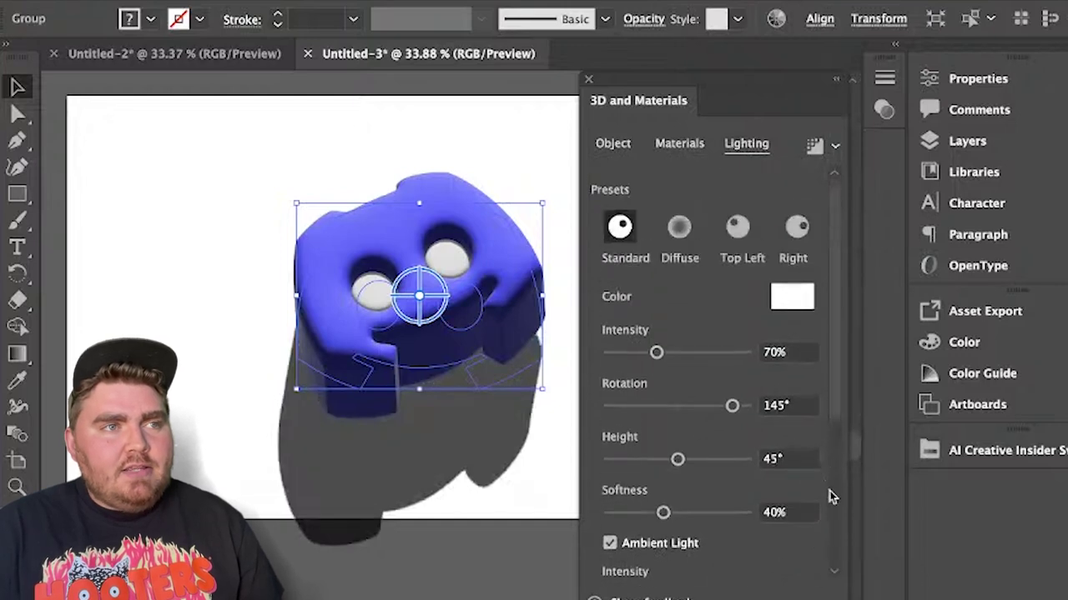
{"action": "left_click", "coordinate": [739, 235]}
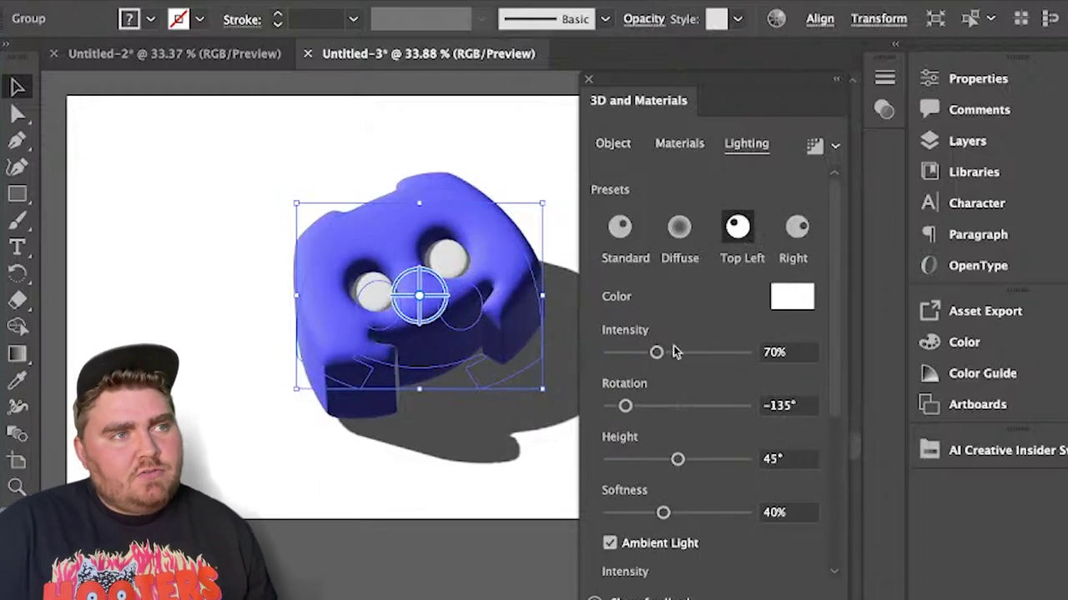
Step: Set the Discord logo's light intensity to 63% and light rotation to 45°, and expand the shadow bounds to 320%
{"action": "left_click_drag", "start_coordinate": [656, 354], "coordinate": [651, 353]}
{"action": "left_click_drag", "start_coordinate": [626, 406], "coordinate": [696, 406]}
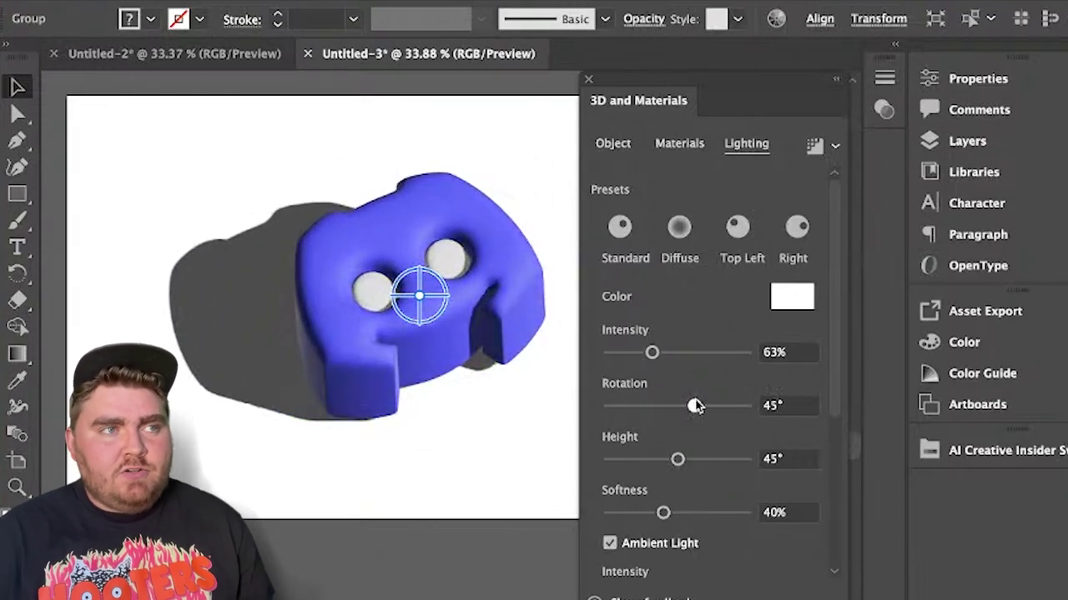
{"action": "scroll", "coordinate": [770, 558], "scroll_direction": "down", "scroll_amount": 5}
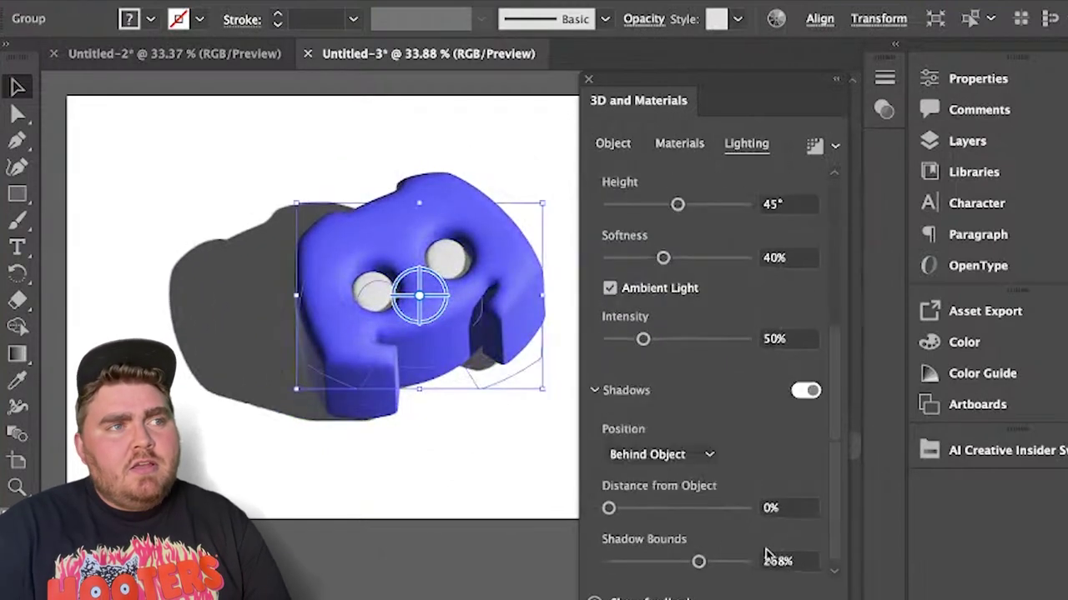
{"action": "mouse_move", "coordinate": [605, 509]}
{"action": "left_mouse_down"}
{"action": "mouse_move", "coordinate": [646, 508]}
{"action": "mouse_move", "coordinate": [602, 509]}
{"action": "left_mouse_up"}
{"action": "left_click_drag", "start_coordinate": [699, 566], "coordinate": [720, 562]}
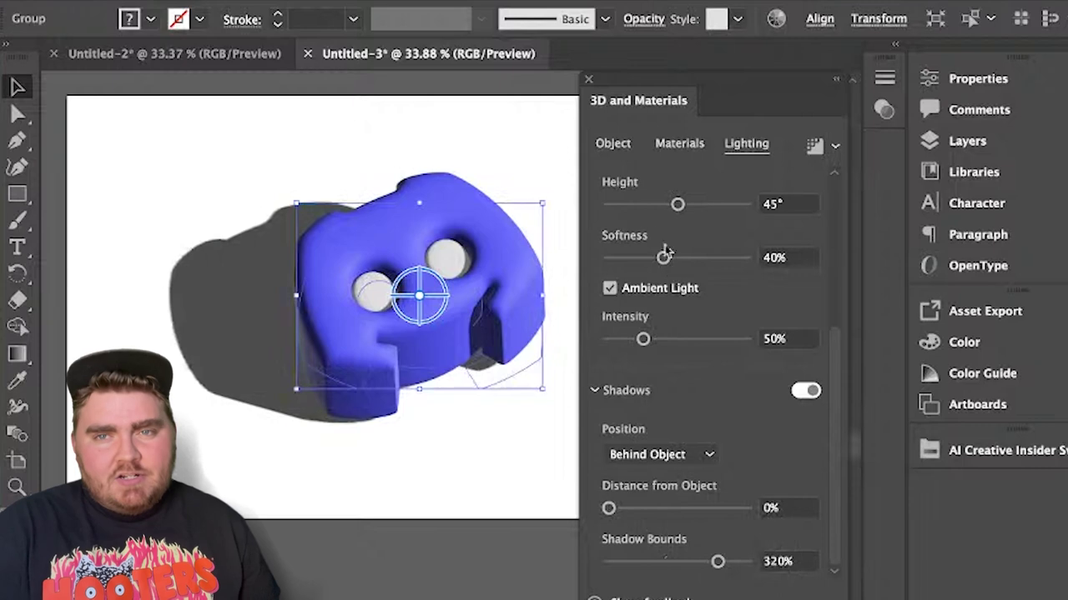
Step: Render the Discord logo with ray tracing turned on at High quality
{"action": "left_click", "coordinate": [614, 145]}
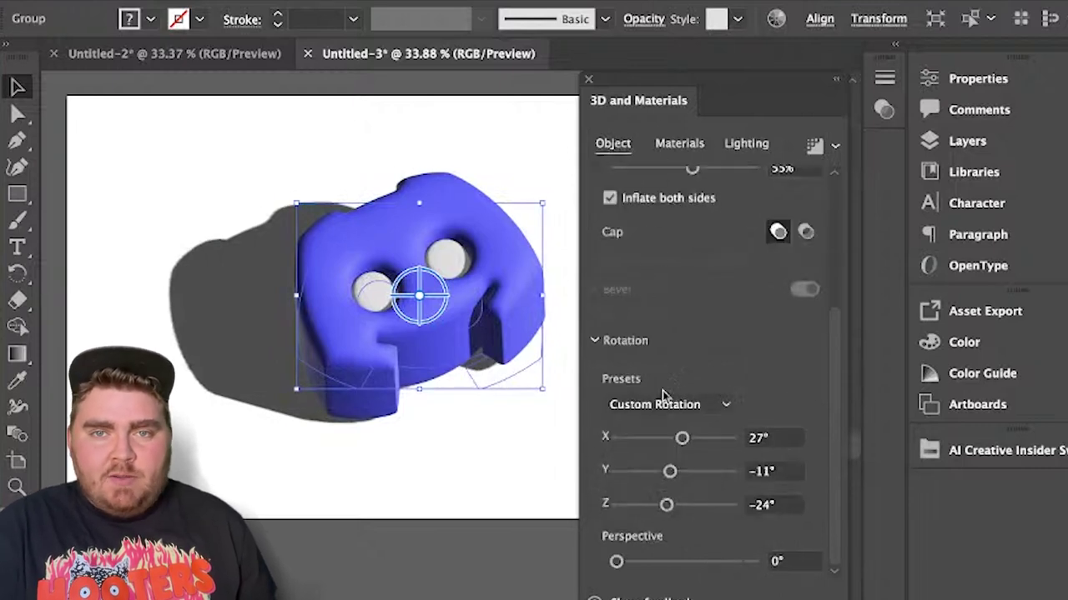
{"action": "left_click", "coordinate": [745, 144]}
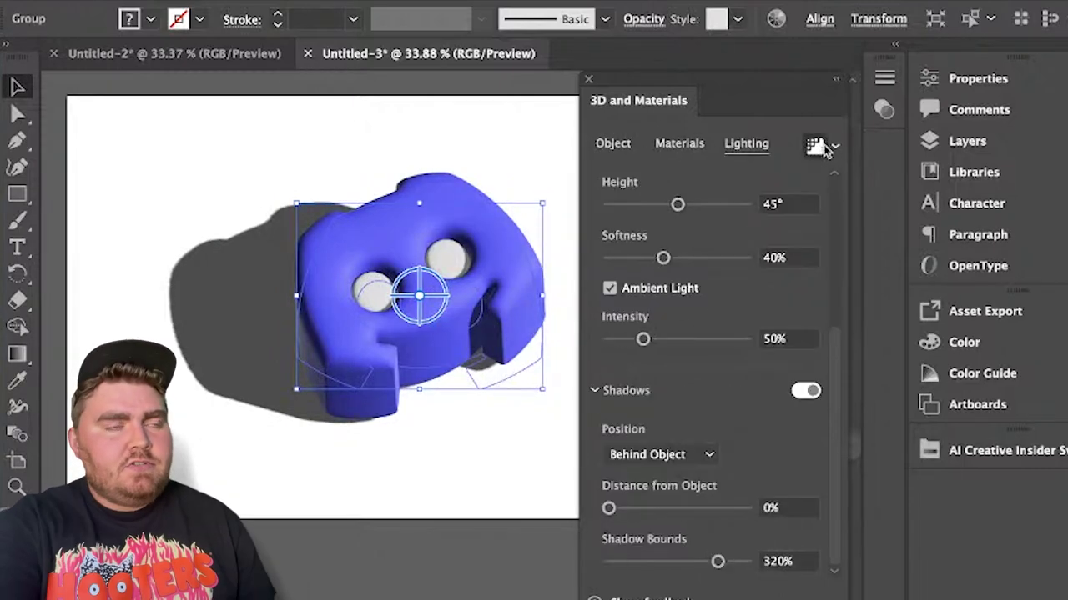
{"action": "left_click", "coordinate": [835, 148]}
{"action": "left_click", "coordinate": [836, 147]}
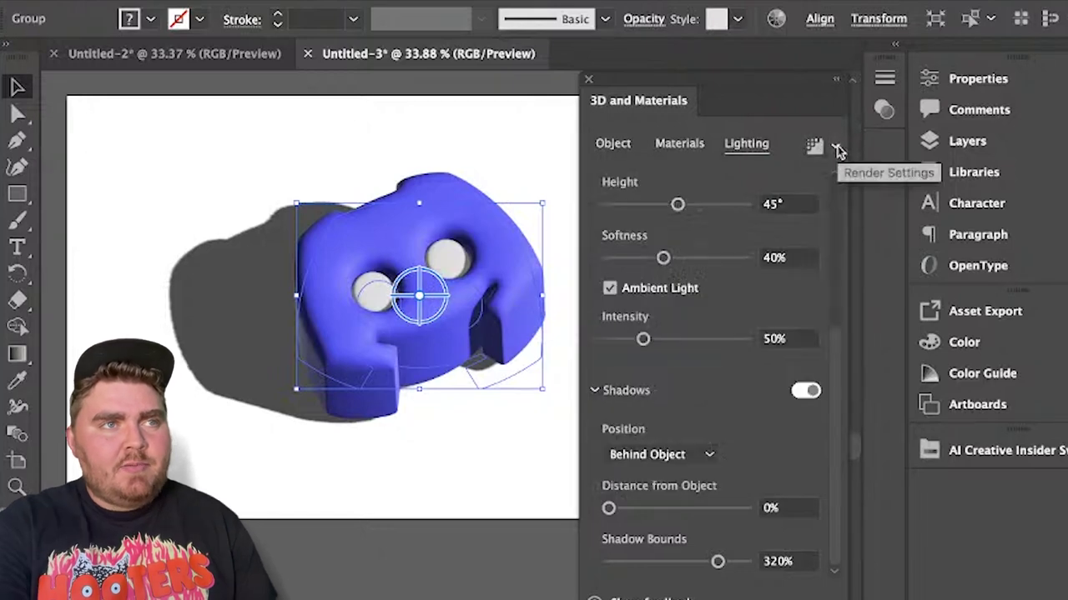
{"action": "left_click", "coordinate": [834, 148]}
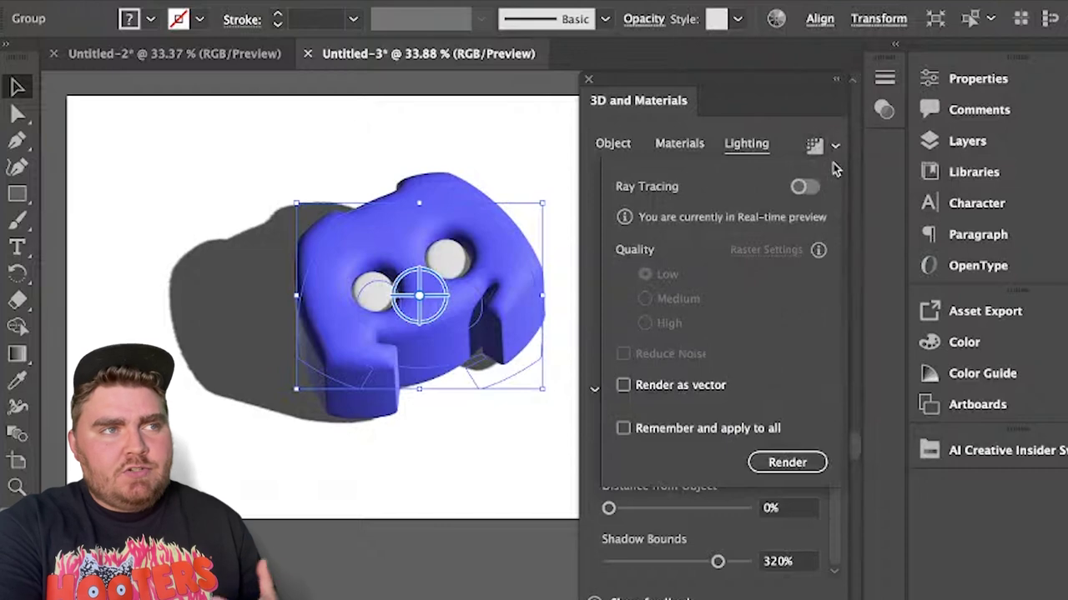
{"action": "left_click", "coordinate": [806, 188]}
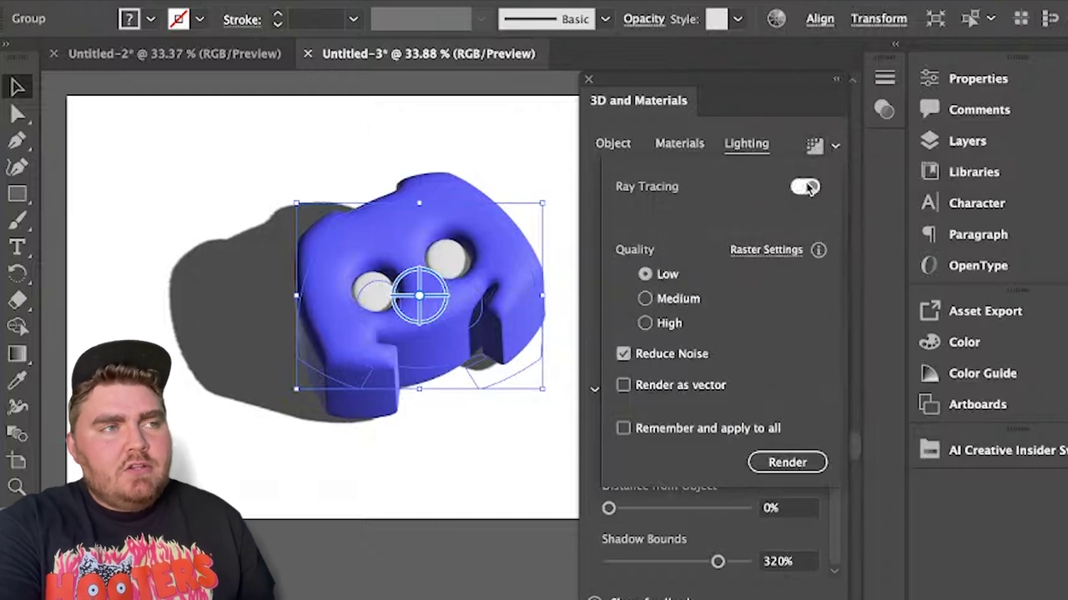
{"action": "left_click", "coordinate": [646, 324]}
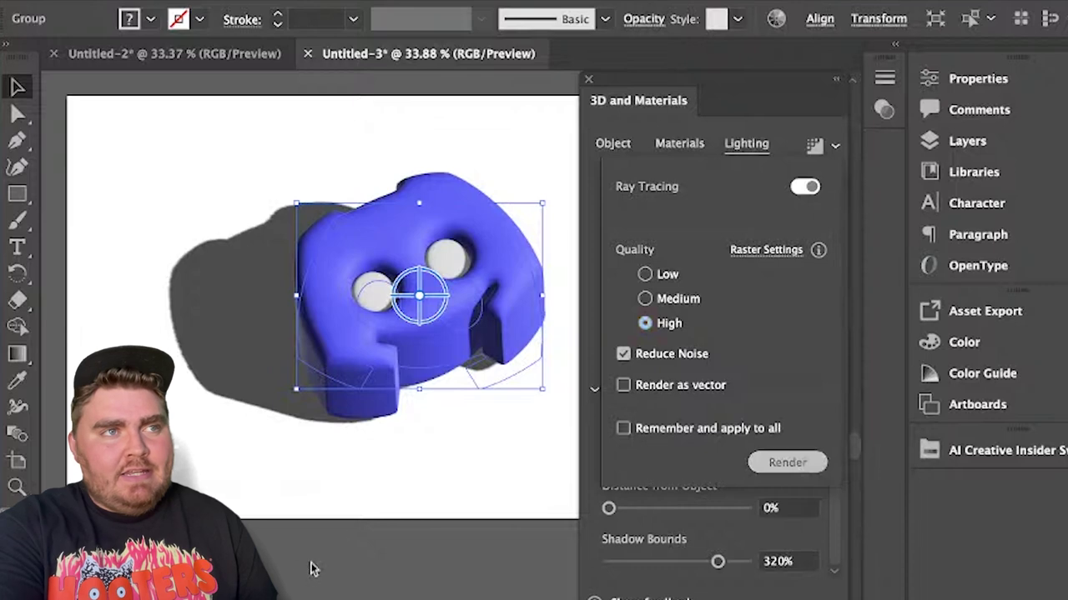
{"action": "key", "text": "Return"}
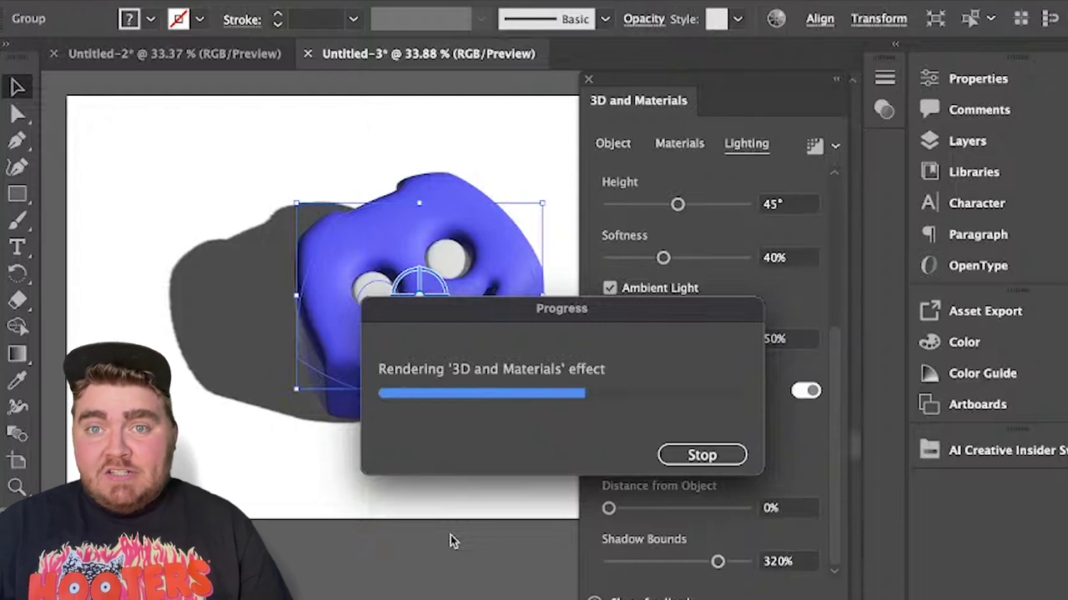
{"action": "left_click_drag", "start_coordinate": [627, 312], "coordinate": [605, 451]}
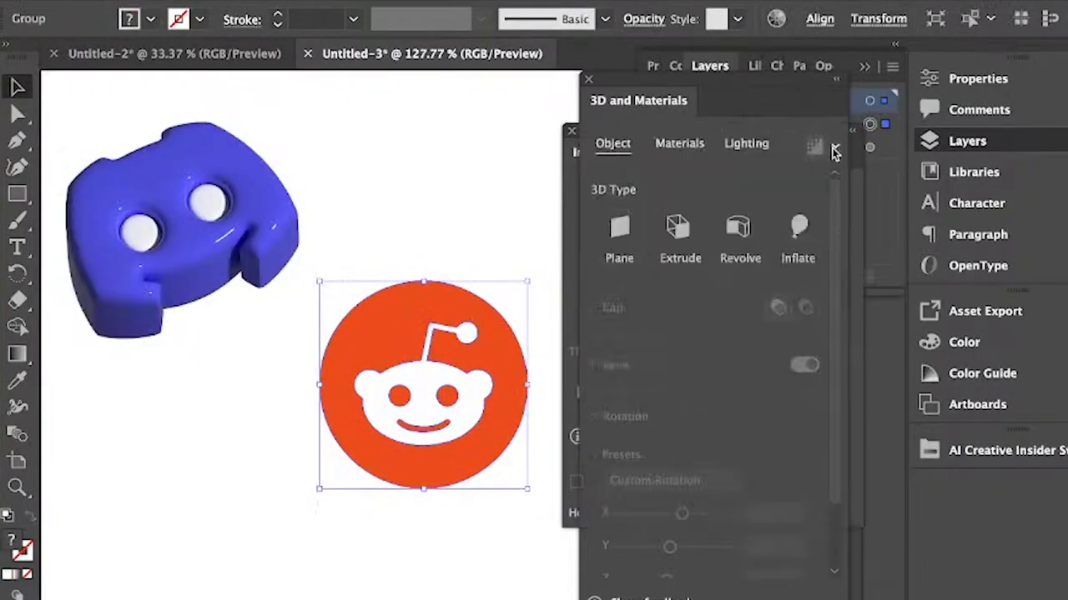
Step: Inflate the Reddit logo on both sides and adjust its X, Y and Z rotation so it tilts backward
{"action": "left_click", "coordinate": [798, 237]}
{"action": "scroll", "coordinate": [744, 288], "scroll_direction": "down", "scroll_amount": 5}
{"action": "left_click", "coordinate": [709, 447]}
{"action": "left_click", "coordinate": [659, 597]}
{"action": "mouse_move", "coordinate": [664, 513]}
{"action": "left_mouse_down"}
{"action": "mouse_move", "coordinate": [669, 546]}
{"action": "mouse_move", "coordinate": [667, 513]}
{"action": "left_mouse_up"}
{"action": "left_click", "coordinate": [610, 239]}
{"action": "left_click_drag", "start_coordinate": [687, 479], "coordinate": [676, 481]}
{"action": "left_click_drag", "start_coordinate": [670, 547], "coordinate": [676, 546]}
{"action": "left_click_drag", "start_coordinate": [667, 513], "coordinate": [683, 480]}
{"action": "left_click_drag", "start_coordinate": [683, 513], "coordinate": [682, 513]}
Step: Set the inflated Reddit logo's depth to 40 px and lower its volume
{"action": "scroll", "coordinate": [681, 467], "scroll_direction": "up", "scroll_amount": 3}
{"action": "mouse_move", "coordinate": [616, 235]}
{"action": "left_mouse_down"}
{"action": "mouse_move", "coordinate": [625, 236]}
{"action": "mouse_move", "coordinate": [615, 235]}
{"action": "left_mouse_up"}
{"action": "left_click_drag", "start_coordinate": [787, 235], "coordinate": [765, 236]}
{"action": "type", "text": "40"}
{"action": "left_click_drag", "start_coordinate": [753, 292], "coordinate": [690, 292]}
Step: Set the light on the Reddit logo to 105° rotation and 63% intensity
{"action": "left_click", "coordinate": [679, 143]}
{"action": "left_click", "coordinate": [746, 143]}
{"action": "mouse_move", "coordinate": [731, 405]}
{"action": "left_mouse_down"}
{"action": "mouse_move", "coordinate": [603, 400]}
{"action": "mouse_move", "coordinate": [716, 405]}
{"action": "left_mouse_up"}
{"action": "left_click_drag", "start_coordinate": [657, 352], "coordinate": [652, 353]}
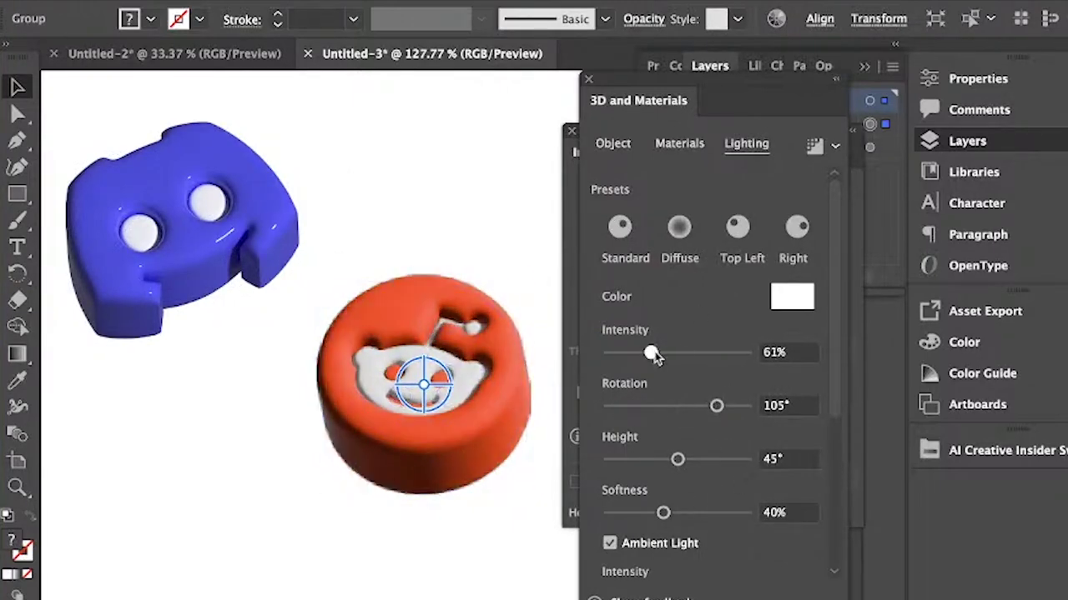
Step: Render the Reddit logo with ray tracing and clear the selection
{"action": "left_click", "coordinate": [835, 145]}
{"action": "left_click", "coordinate": [771, 467]}
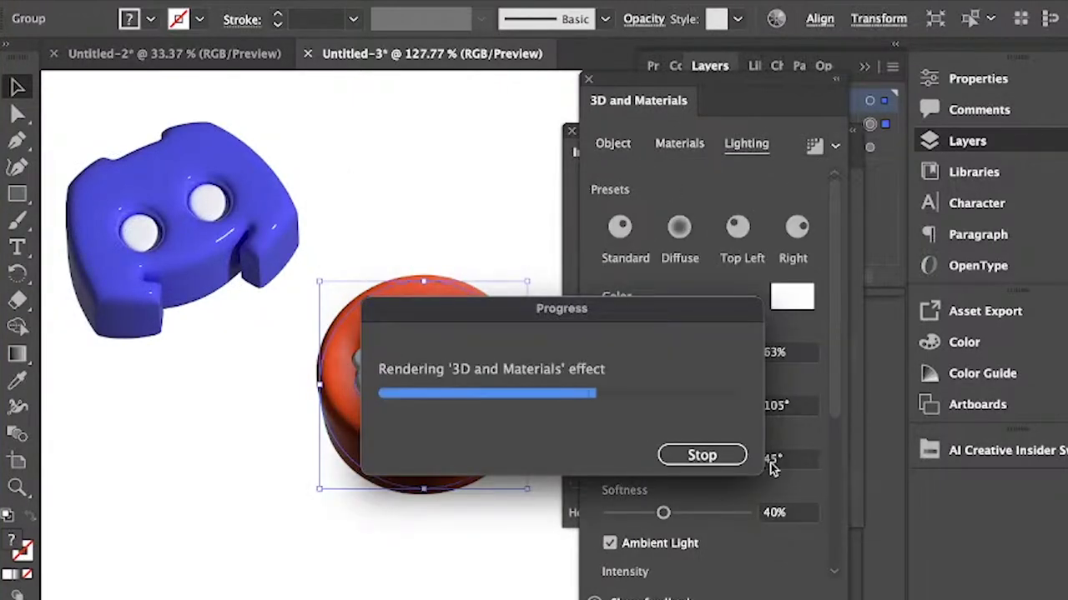
{"action": "key", "text": "super+shift+a"}
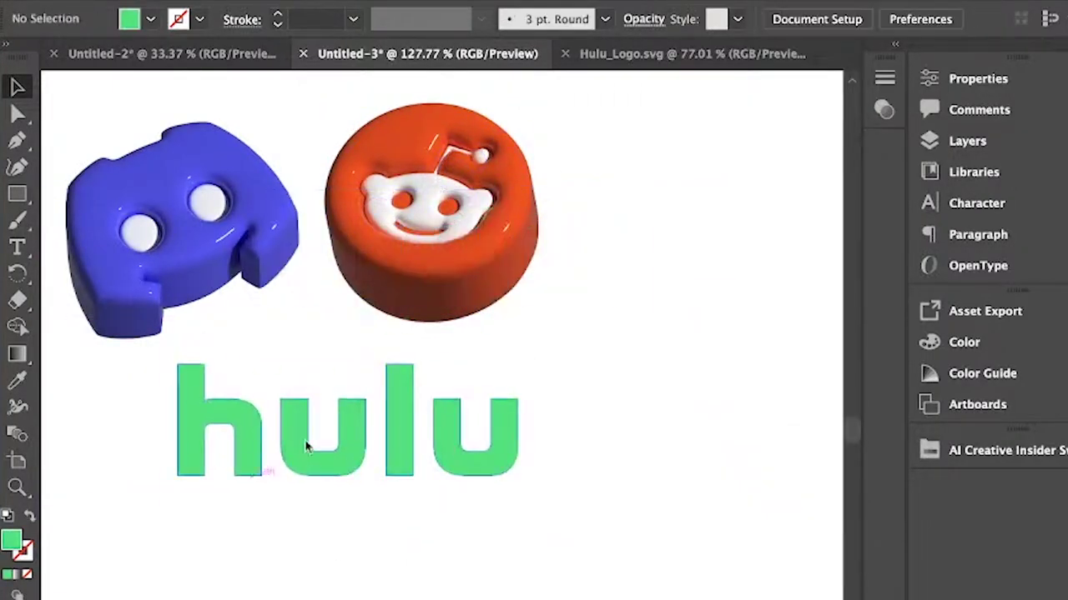
Step: Inflate the green Hulu logo on both sides and reduce its volume
{"action": "left_click", "coordinate": [305, 446]}
{"action": "left_click", "coordinate": [612, 216]}
{"action": "left_click", "coordinate": [803, 304]}
{"action": "left_click_drag", "start_coordinate": [617, 388], "coordinate": [618, 390]}
{"action": "left_click", "coordinate": [609, 477]}
{"action": "left_click_drag", "start_coordinate": [753, 445], "coordinate": [722, 446]}
Step: Rotate the inflated Hulu logo around its X, Y and Z axes so the lettering slants downward
{"action": "scroll", "coordinate": [723, 501], "scroll_direction": "down", "scroll_amount": 3}
{"action": "left_click", "coordinate": [731, 597]}
{"action": "left_click", "coordinate": [667, 534]}
{"action": "left_click_drag", "start_coordinate": [834, 480], "coordinate": [846, 555]}
{"action": "left_click_drag", "start_coordinate": [684, 543], "coordinate": [680, 577]}
{"action": "left_click_drag", "start_coordinate": [686, 511], "coordinate": [680, 510]}
{"action": "left_click_drag", "start_coordinate": [673, 544], "coordinate": [667, 544]}
Step: Adjust the light rotation on the Hulu logo and raise the light intensity
{"action": "left_click", "coordinate": [744, 216]}
{"action": "left_click_drag", "start_coordinate": [731, 478], "coordinate": [705, 477]}
{"action": "left_click_drag", "start_coordinate": [656, 425], "coordinate": [667, 426]}
{"action": "left_click_drag", "start_coordinate": [705, 478], "coordinate": [679, 510]}
Step: Fine-tune the Hulu logo's Y and Z rotation
{"action": "left_click", "coordinate": [612, 216]}
{"action": "left_click_drag", "start_coordinate": [667, 544], "coordinate": [669, 544]}
{"action": "left_click_drag", "start_coordinate": [682, 577], "coordinate": [676, 577]}
Step: Render the Hulu logo with ray tracing at High quality
{"action": "left_click", "coordinate": [744, 216]}
{"action": "scroll", "coordinate": [734, 401], "scroll_direction": "down", "scroll_amount": 5}
{"action": "left_click", "coordinate": [834, 219]}
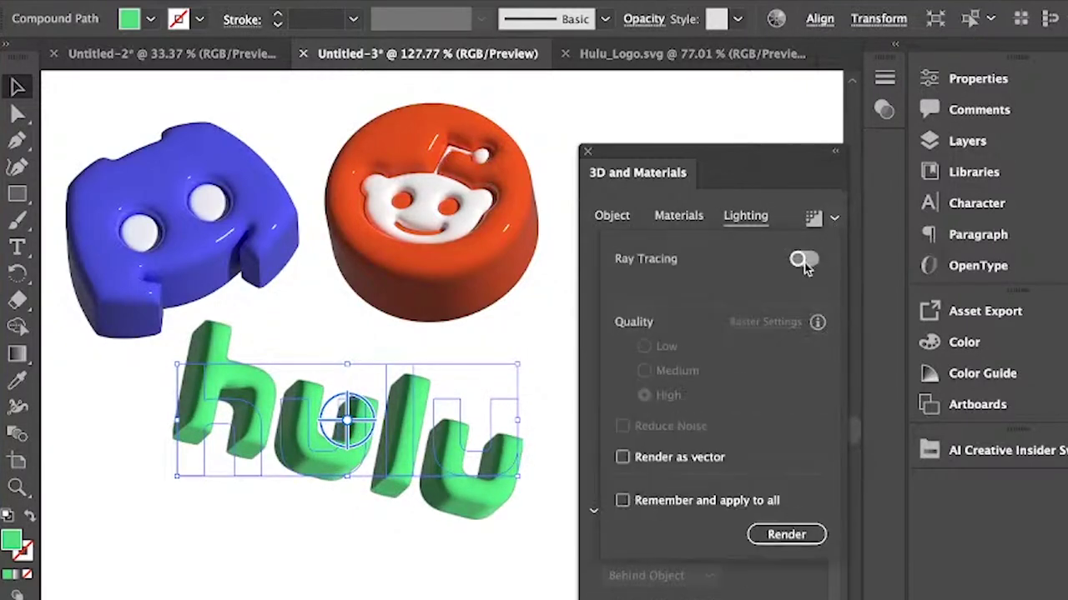
{"action": "left_click", "coordinate": [786, 533]}
Step: Set the Hulu logo's light rotation to -92° and enlarge the logo
{"action": "left_click", "coordinate": [467, 541]}
{"action": "left_click", "coordinate": [248, 421]}
{"action": "left_click_drag", "start_coordinate": [705, 272], "coordinate": [641, 272]}
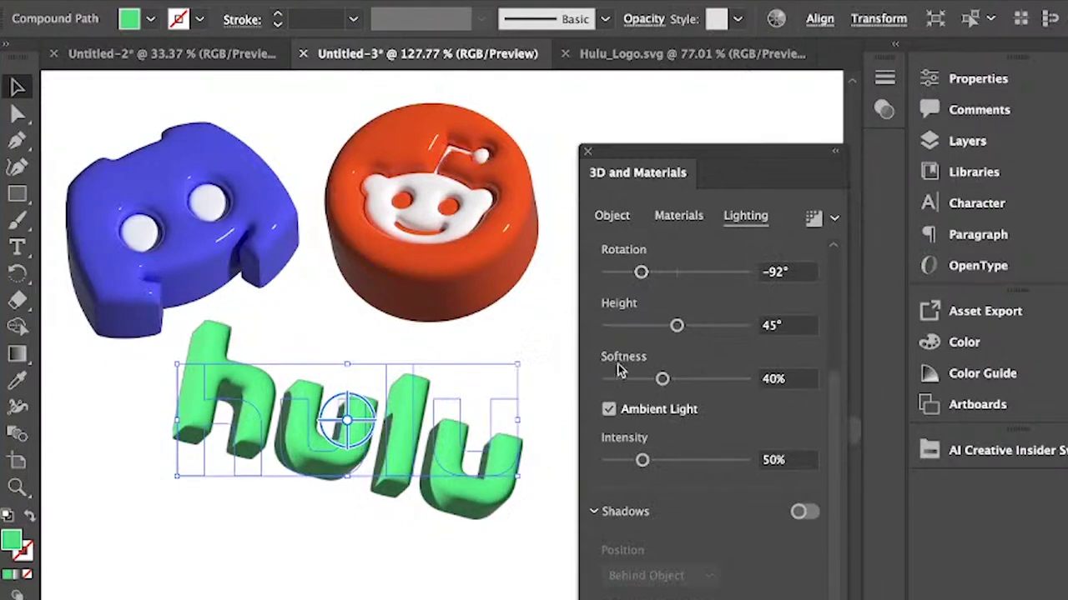
{"action": "left_click_drag", "start_coordinate": [347, 478], "coordinate": [353, 514]}
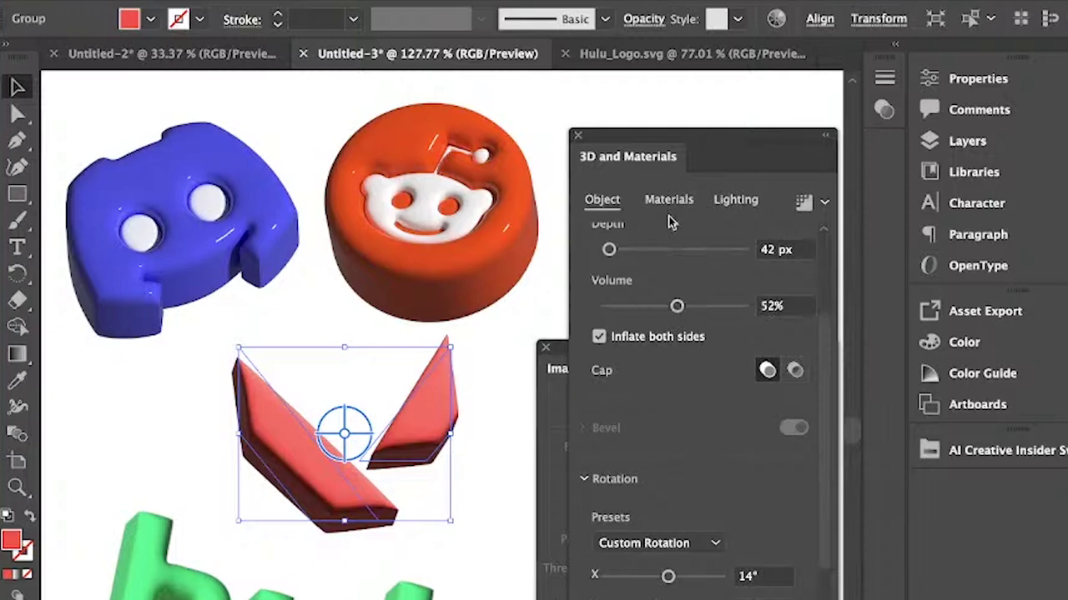
Step: Light the red V-shaped logo at 61° rotation and 73% intensity, and render it with High-quality ray tracing
{"action": "left_click", "coordinate": [725, 201]}
{"action": "left_click_drag", "start_coordinate": [698, 462], "coordinate": [672, 462]}
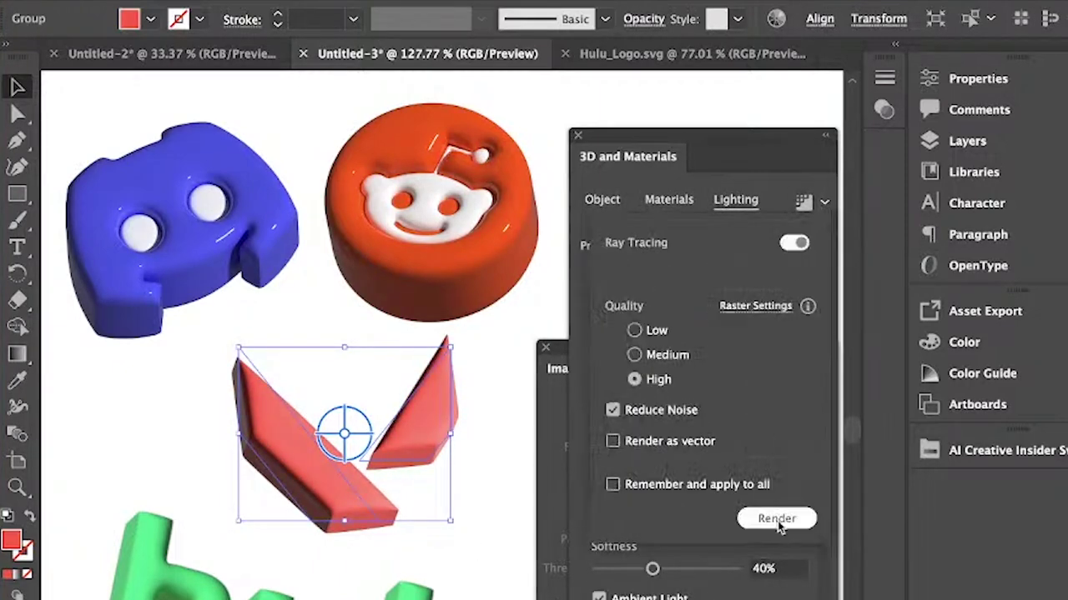
{"action": "left_click", "coordinate": [778, 518]}
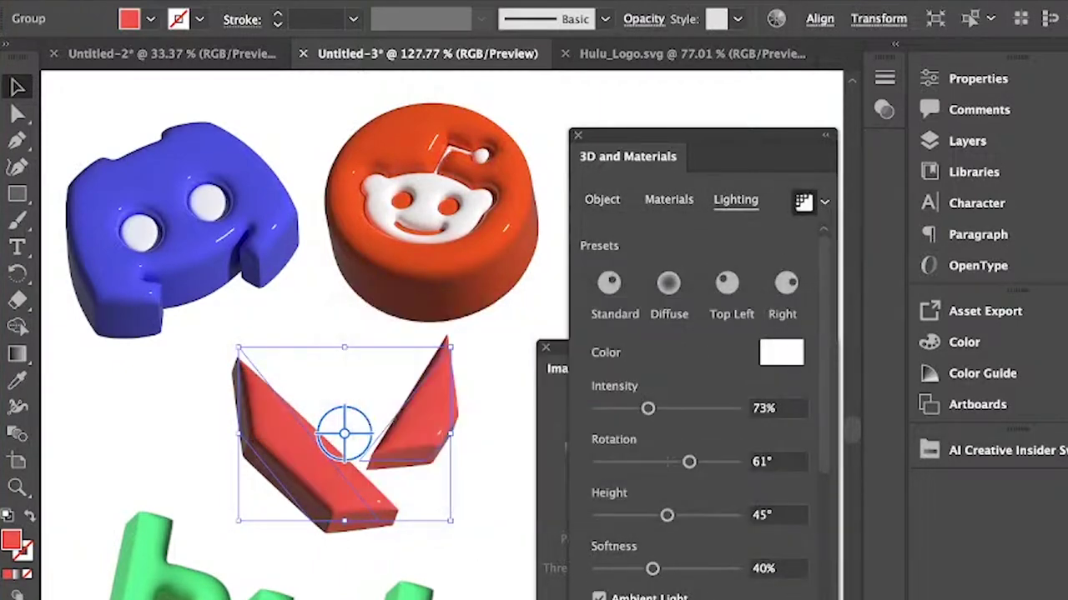
{"action": "left_click", "coordinate": [315, 362]}
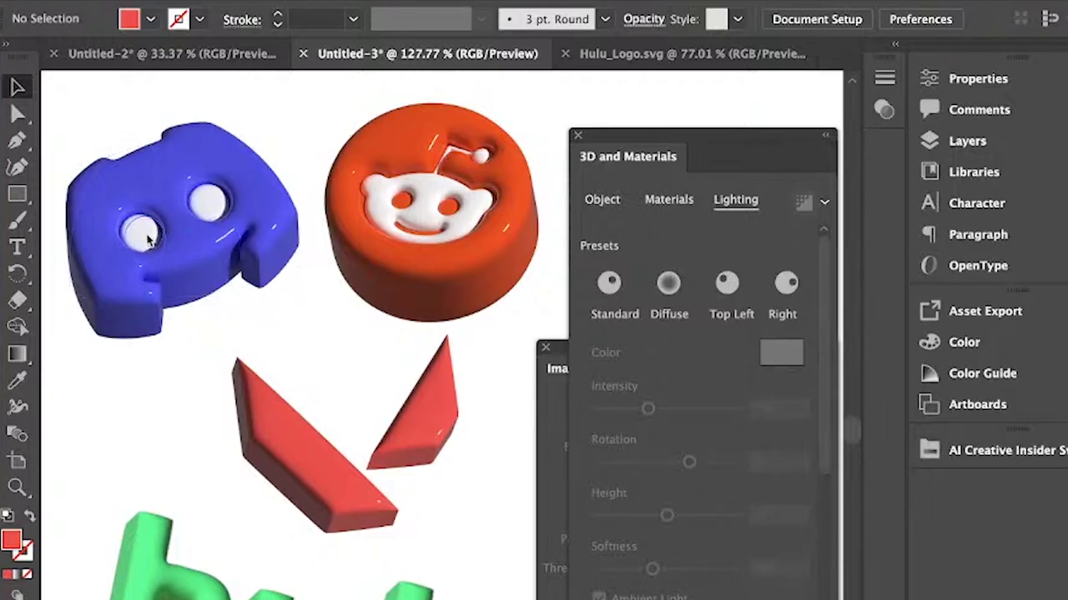
Step: Move the red V-shaped logo beneath the Discord logo and save the document as "3D Logos from Live.ai"
{"action": "left_click_drag", "start_coordinate": [442, 397], "coordinate": [280, 391]}
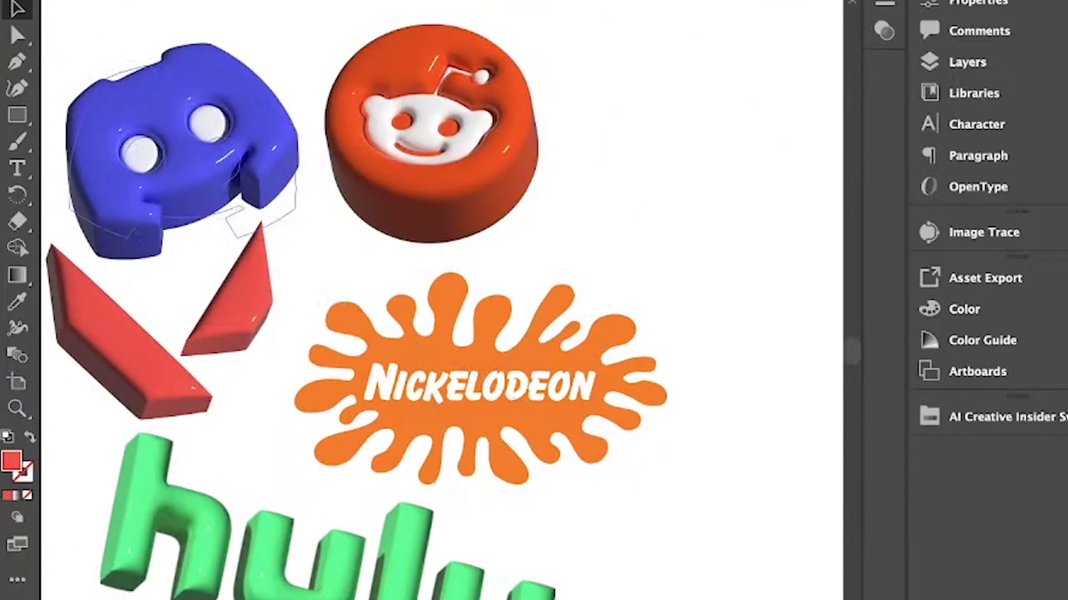
{"action": "key", "text": "super+s"}
{"action": "key", "text": "Return"}
Step: Convert the Nickelodeon logo image into vector shapes with Image Trace
{"action": "left_click", "coordinate": [497, 414]}
{"action": "left_click", "coordinate": [983, 232]}
{"action": "left_click", "coordinate": [770, 362]}
{"action": "left_click", "coordinate": [722, 386]}
{"action": "left_click", "coordinate": [844, 549]}
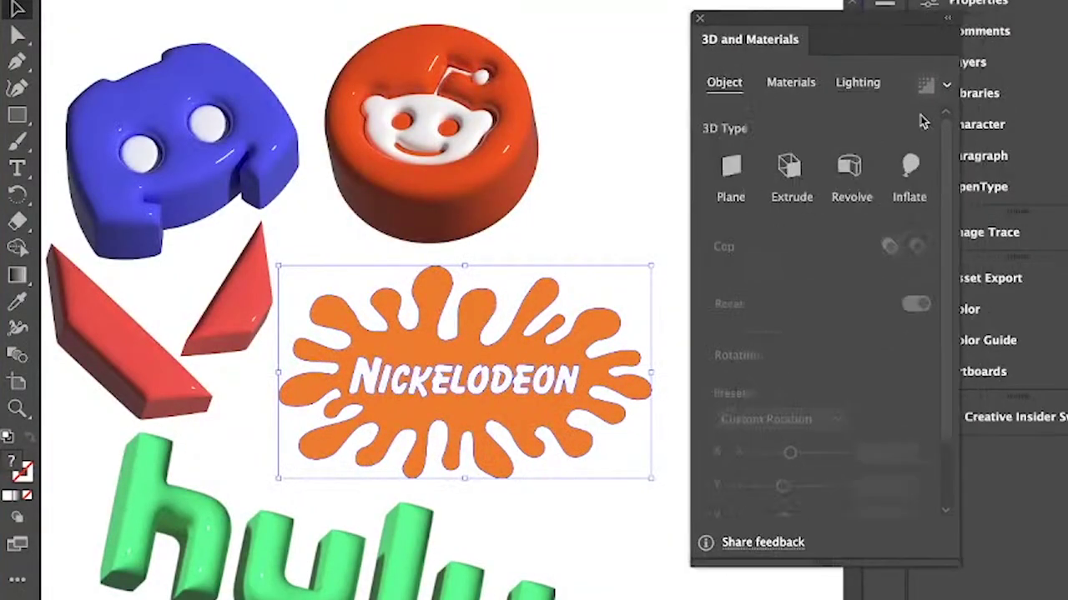
Step: Inflate the Nickelodeon logo on both sides with an adjusted X and Y rotation and a reduced volume
{"action": "left_click", "coordinate": [909, 176]}
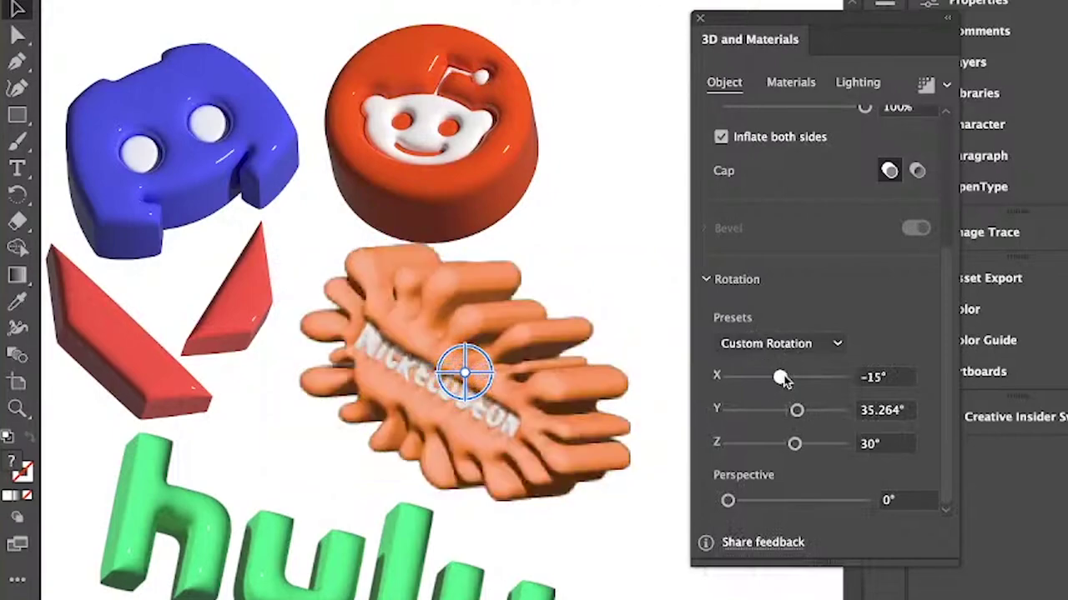
{"action": "left_click_drag", "start_coordinate": [779, 376], "coordinate": [784, 377]}
{"action": "left_click_drag", "start_coordinate": [795, 410], "coordinate": [792, 410]}
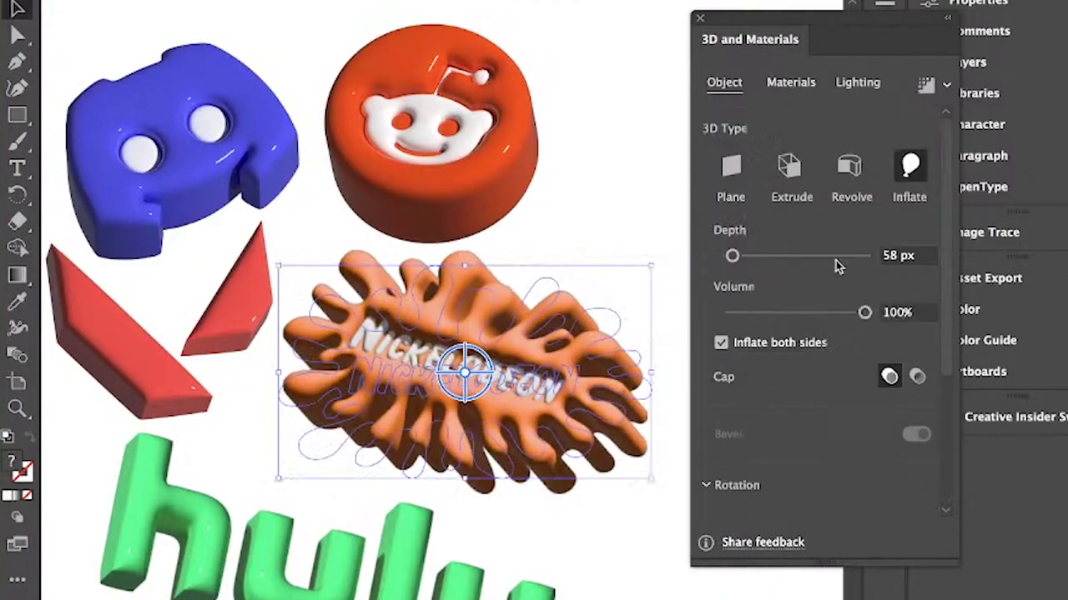
{"action": "left_click_drag", "start_coordinate": [866, 312], "coordinate": [804, 316]}
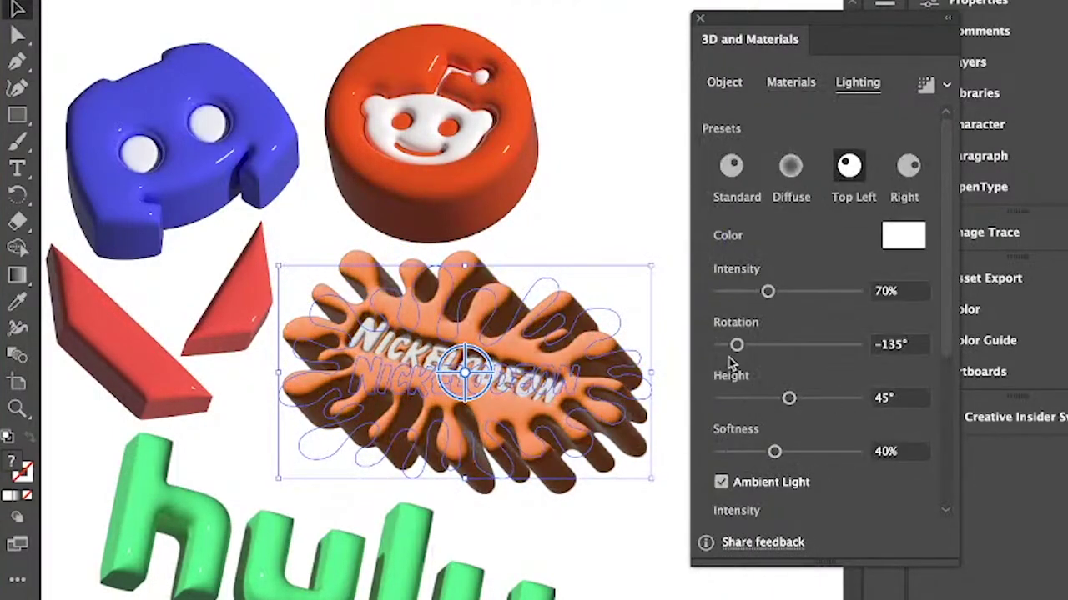
Step: Set the Nickelodeon logo's light to 112° rotation and 79% intensity, and render it with High-quality ray tracing
{"action": "mouse_move", "coordinate": [736, 345]}
{"action": "left_mouse_down"}
{"action": "mouse_move", "coordinate": [832, 344]}
{"action": "mouse_move", "coordinate": [718, 338]}
{"action": "mouse_move", "coordinate": [831, 341]}
{"action": "left_mouse_up"}
{"action": "left_click", "coordinate": [947, 85]}
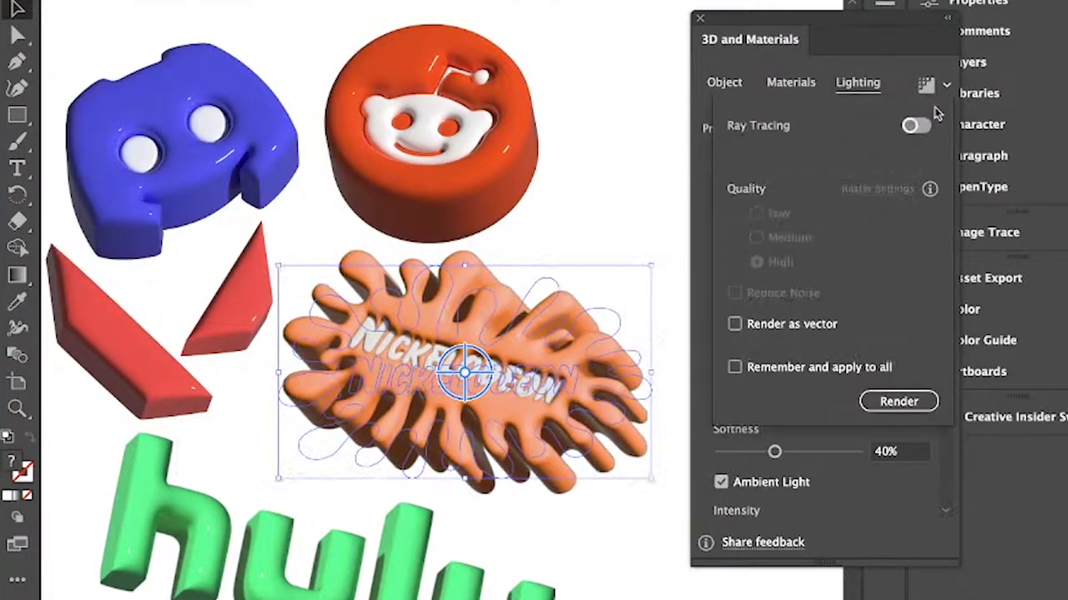
{"action": "left_click", "coordinate": [899, 402]}
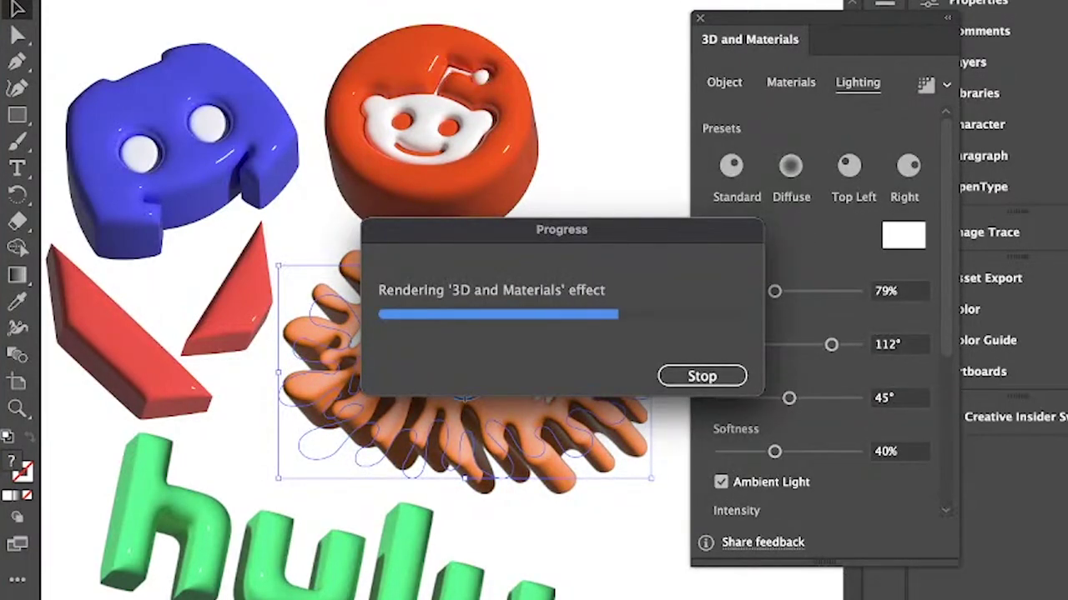
Step: Place the Netflix N logo PNG from the Downloads folder beside the Reddit logo
{"action": "left_click", "coordinate": [251, 208]}
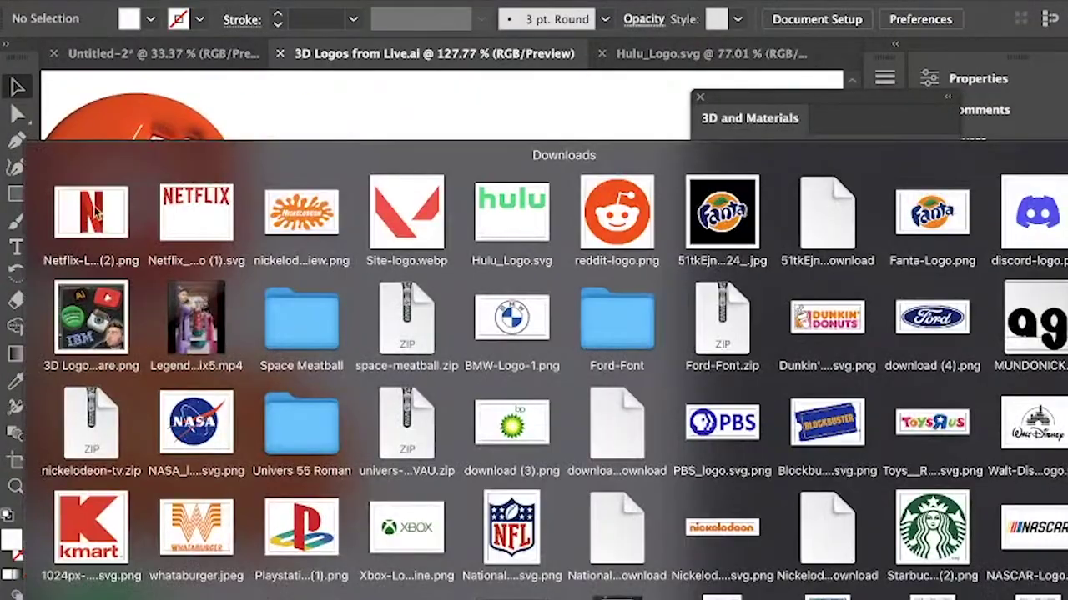
{"action": "left_click_drag", "start_coordinate": [92, 215], "coordinate": [442, 138]}
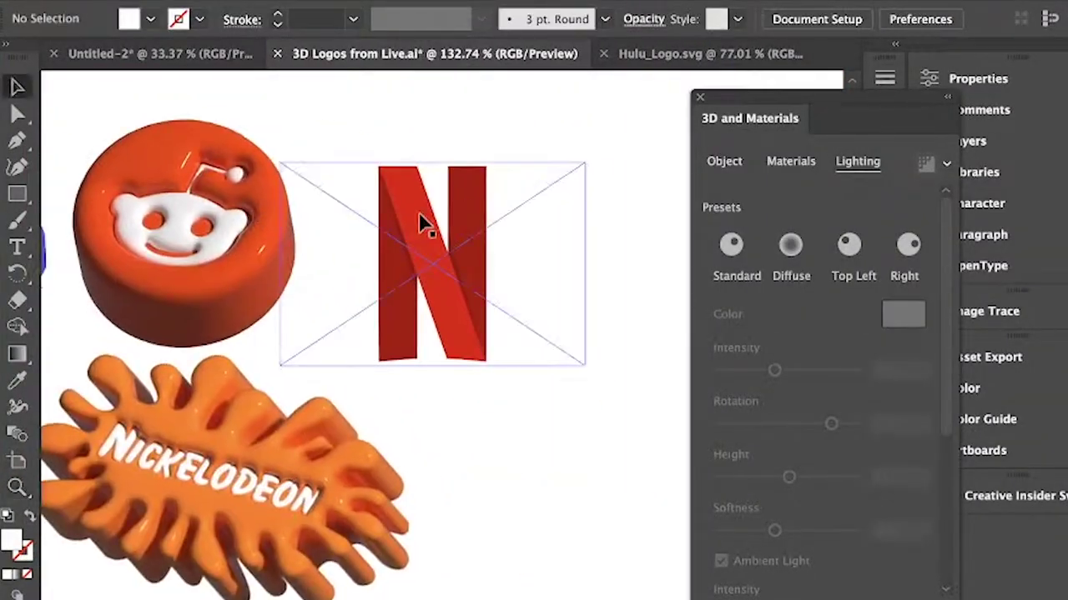
{"action": "left_click", "coordinate": [421, 221]}
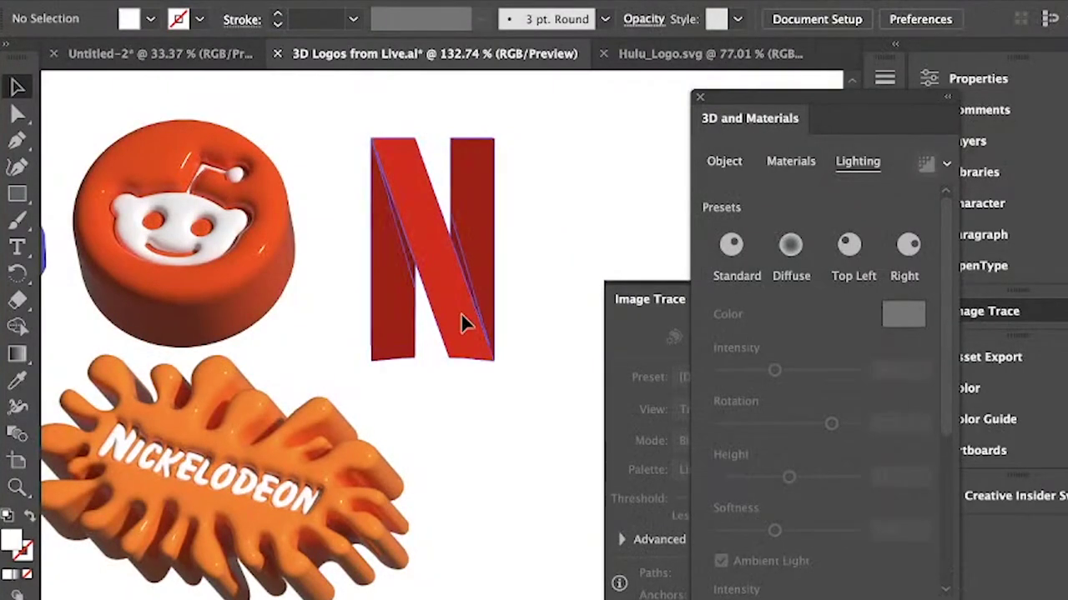
Step: Inflate the traced Netflix N logo on both sides
{"action": "left_click", "coordinate": [465, 321]}
{"action": "left_click", "coordinate": [724, 161]}
{"action": "left_click", "coordinate": [909, 244]}
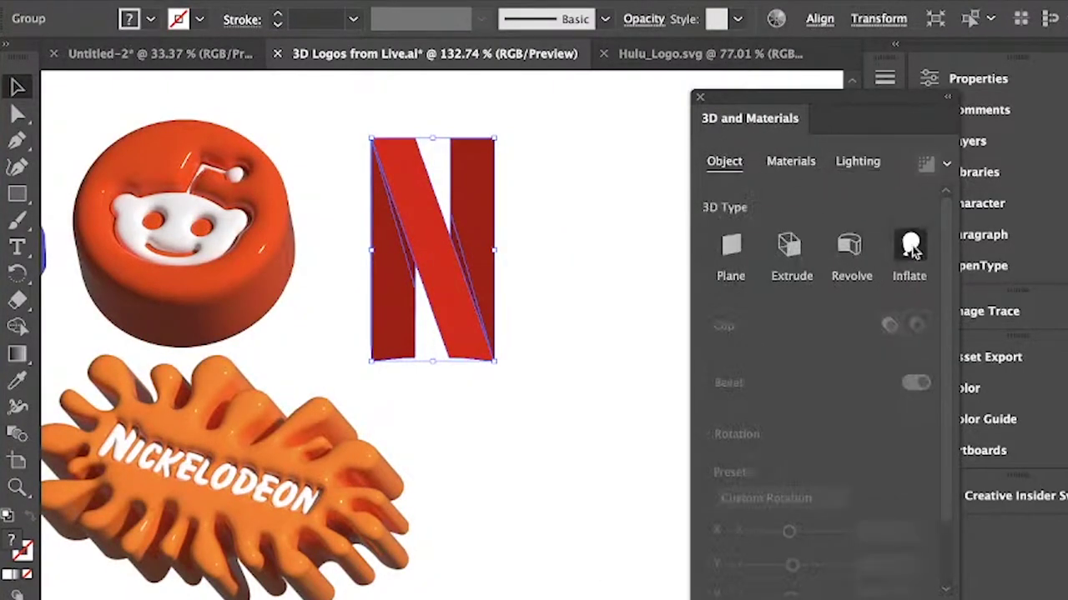
{"action": "left_click", "coordinate": [721, 422]}
Step: Rotate the inflated Netflix logo to 6° on X, 9° on Y and -38° on Z
{"action": "scroll", "coordinate": [749, 462], "scroll_direction": "down", "scroll_amount": 5}
{"action": "left_click", "coordinate": [782, 423]}
{"action": "left_click", "coordinate": [764, 596]}
{"action": "left_click_drag", "start_coordinate": [800, 456], "coordinate": [788, 490]}
{"action": "left_click_drag", "start_coordinate": [795, 523], "coordinate": [776, 523]}
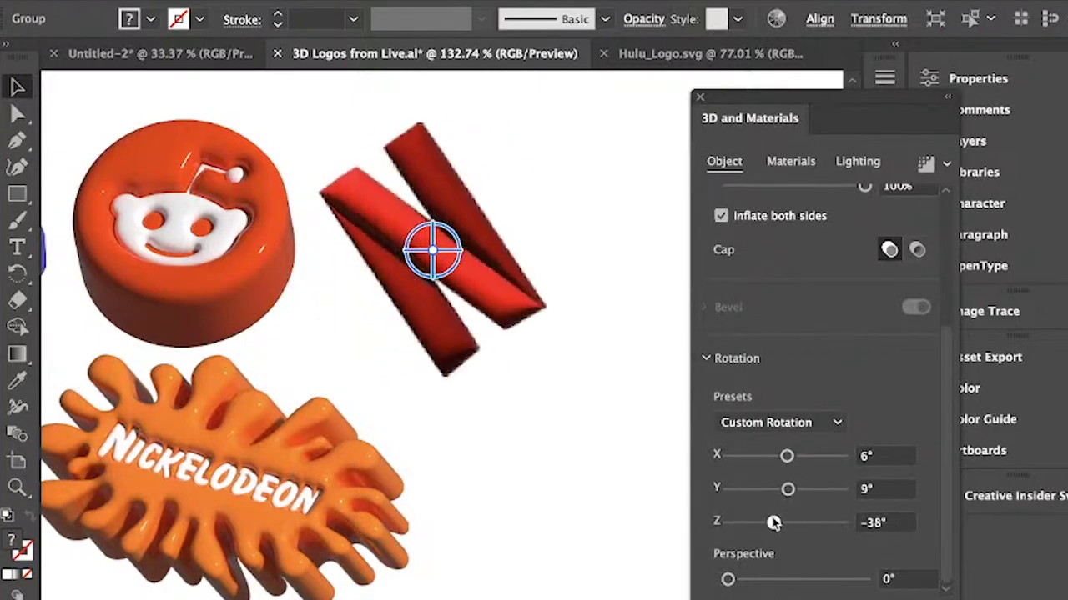
Step: Lower the Netflix logo's volume to 61% and refine its rotation to 18° X and -12° Y with less Z tilt
{"action": "left_click_drag", "start_coordinate": [788, 456], "coordinate": [778, 457]}
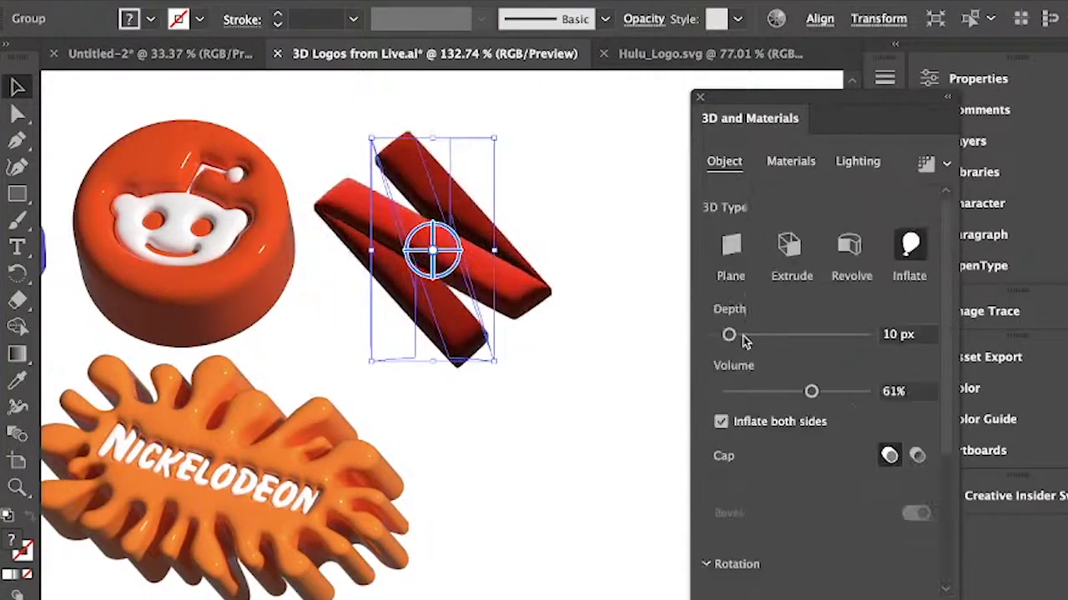
{"action": "left_click", "coordinate": [598, 398]}
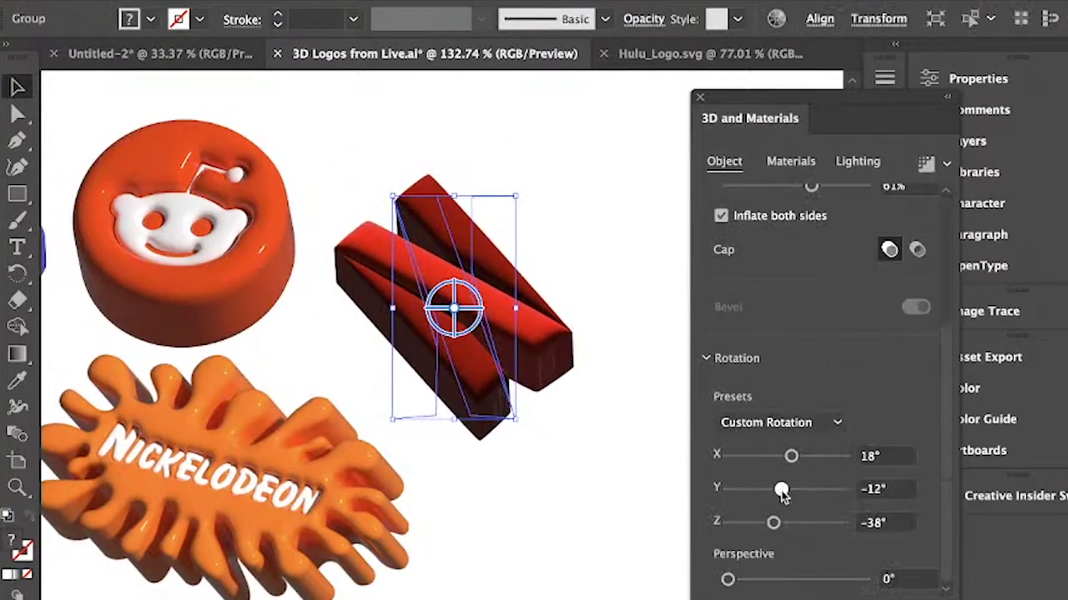
{"action": "left_click_drag", "start_coordinate": [773, 522], "coordinate": [779, 522]}
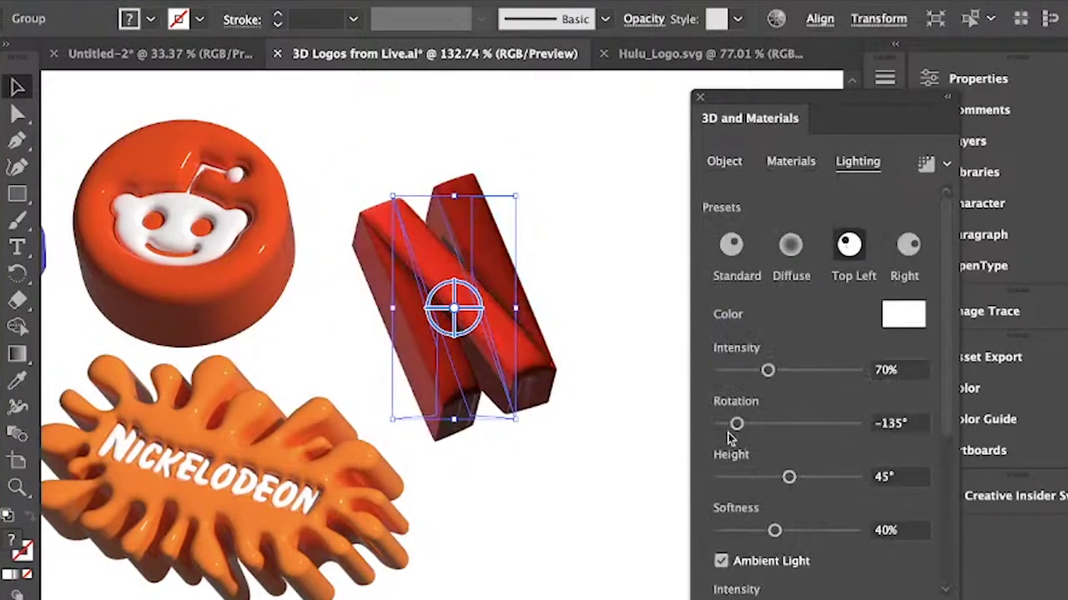
Step: Turn the Netflix logo's light rotation to -56° and render it with high-quality ray tracing and noise reduction
{"action": "mouse_move", "coordinate": [767, 426]}
{"action": "left_mouse_down"}
{"action": "mouse_move", "coordinate": [783, 423]}
{"action": "mouse_move", "coordinate": [761, 424]}
{"action": "left_mouse_up"}
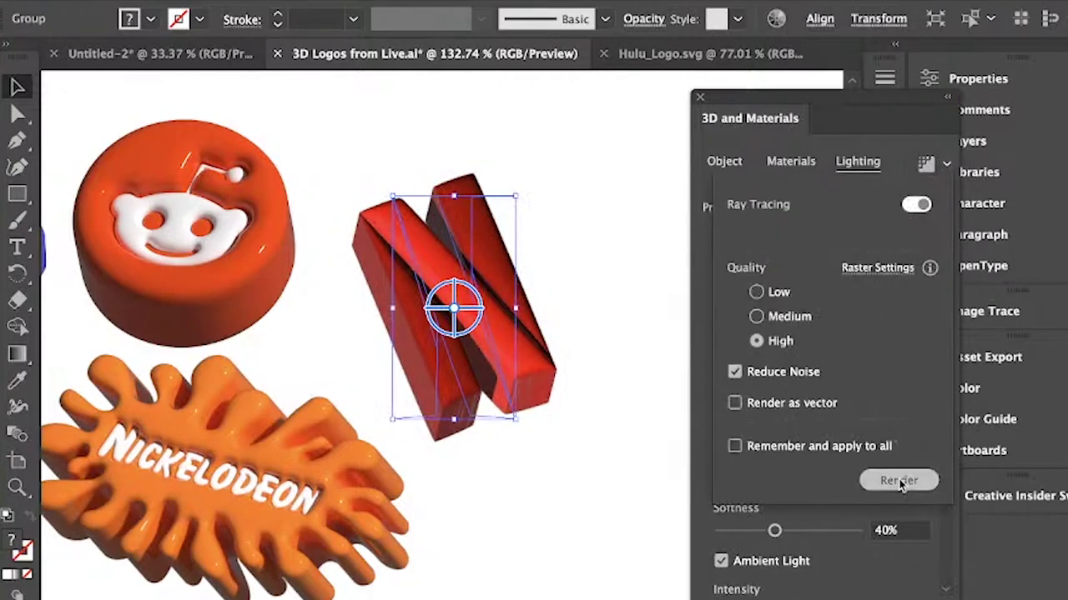
{"action": "left_click", "coordinate": [901, 479]}
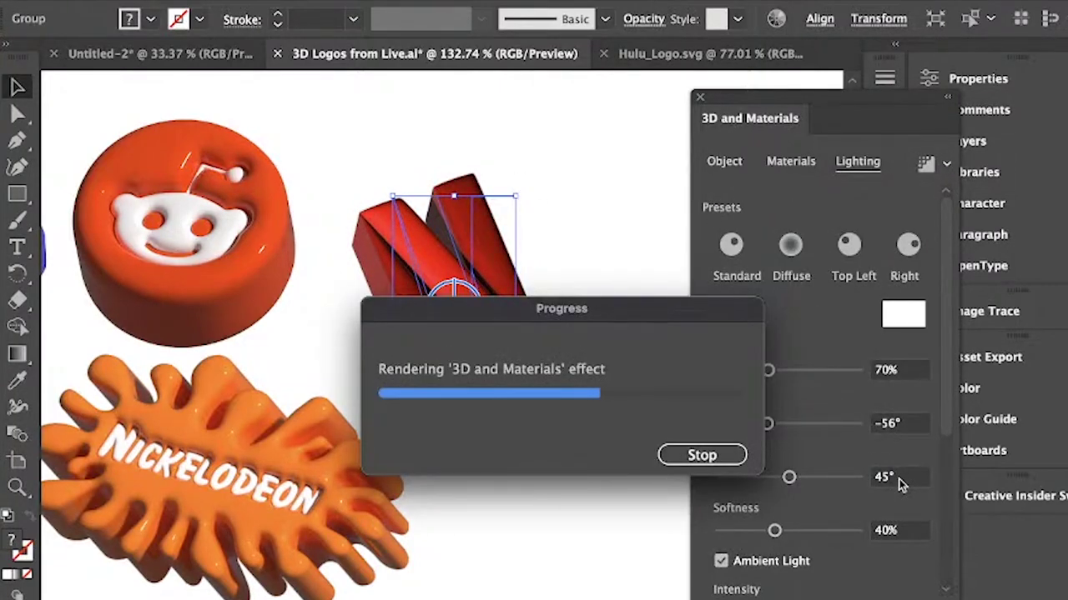
{"action": "double_click", "coordinate": [506, 410]}
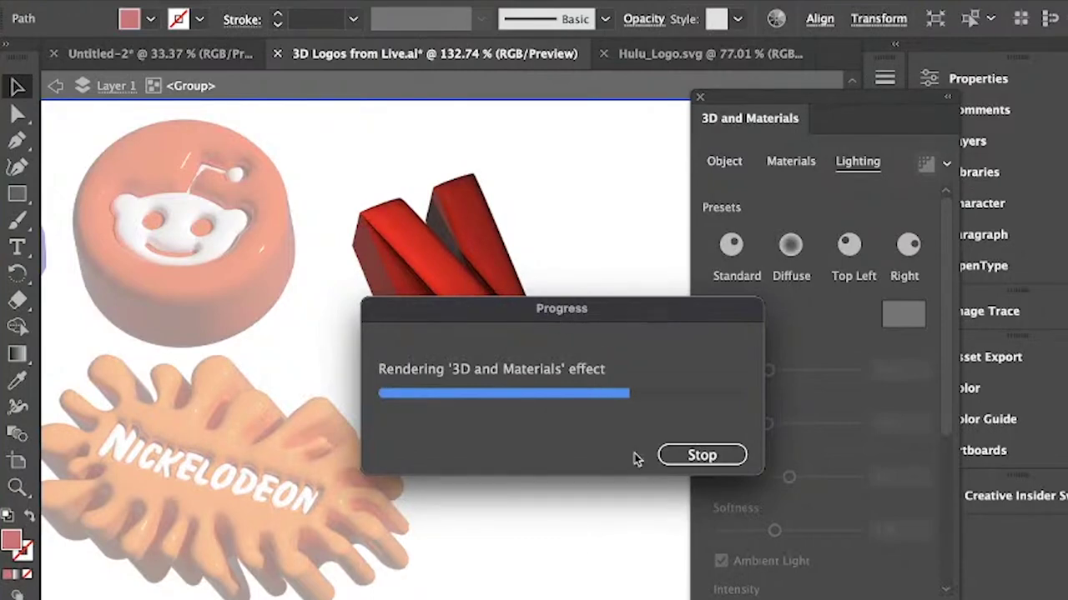
{"action": "left_click", "coordinate": [510, 363]}
{"action": "left_click", "coordinate": [946, 164]}
{"action": "key", "text": "Escape"}
{"action": "key", "text": "Escape"}
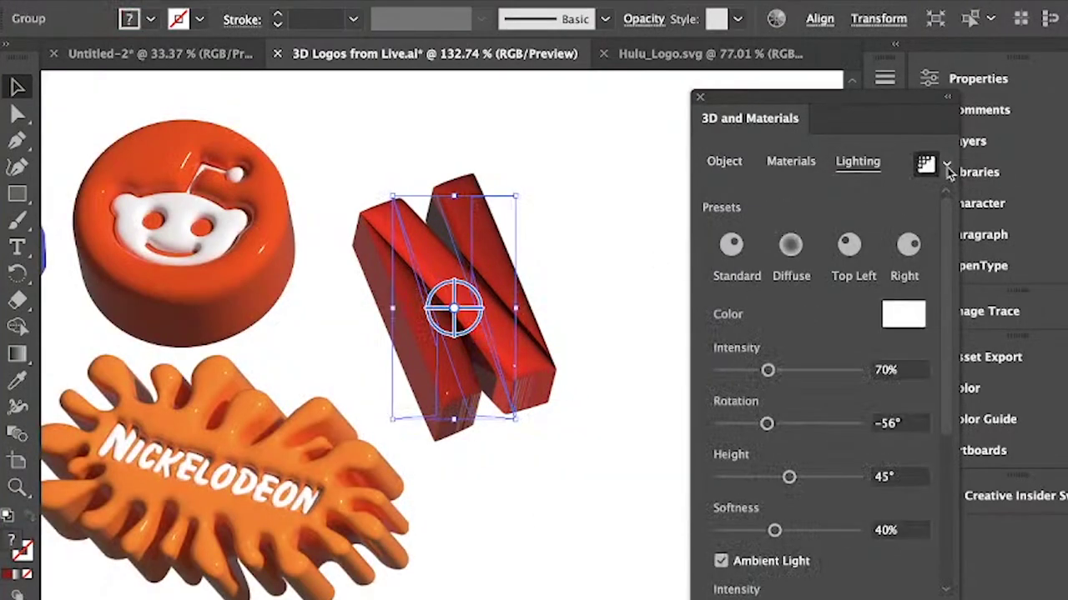
Step: Reduce the Netflix logo's X rotation and render it again with ray tracing
{"action": "left_click", "coordinate": [928, 165]}
{"action": "left_click", "coordinate": [724, 161]}
{"action": "scroll", "coordinate": [795, 470], "scroll_direction": "down", "scroll_amount": 5}
{"action": "left_click_drag", "start_coordinate": [792, 456], "coordinate": [782, 456]}
{"action": "left_click", "coordinate": [857, 161]}
{"action": "left_click", "coordinate": [946, 164]}
{"action": "left_click", "coordinate": [884, 482]}
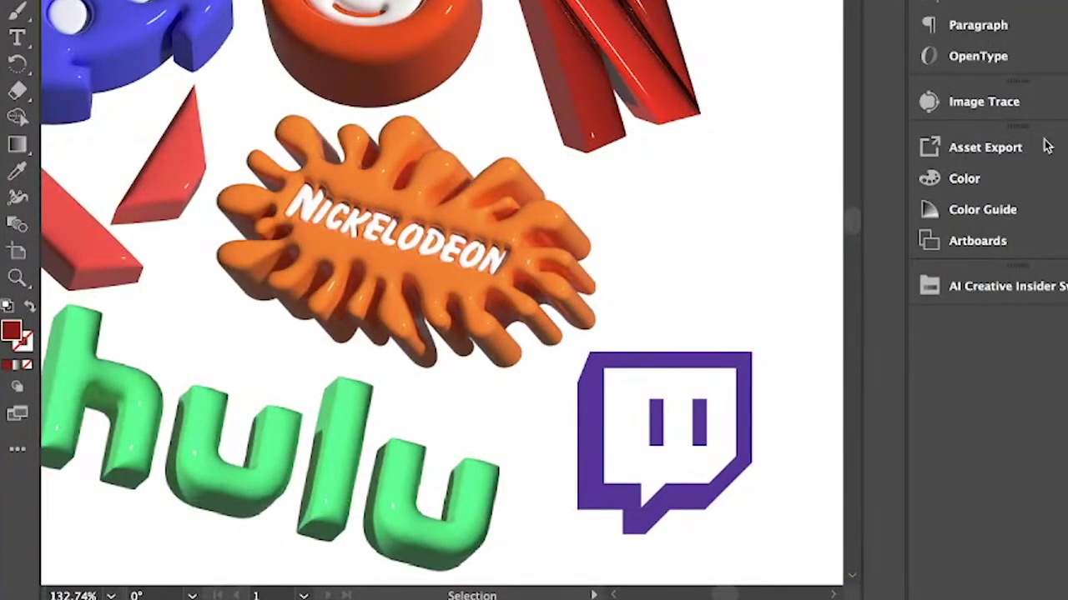
Step: Delete the background shape from the Twitch logo's group and select the remaining logo for the 3D settings
{"action": "left_click", "coordinate": [664, 442]}
{"action": "left_click", "coordinate": [965, 102]}
{"action": "left_click", "coordinate": [965, 102]}
{"action": "double_click", "coordinate": [667, 343]}
{"action": "key", "text": "Escape"}
{"action": "left_click", "coordinate": [668, 334]}
{"action": "double_click", "coordinate": [668, 333]}
{"action": "key", "text": "Delete"}
{"action": "double_click", "coordinate": [717, 179]}
{"action": "left_click", "coordinate": [668, 361]}
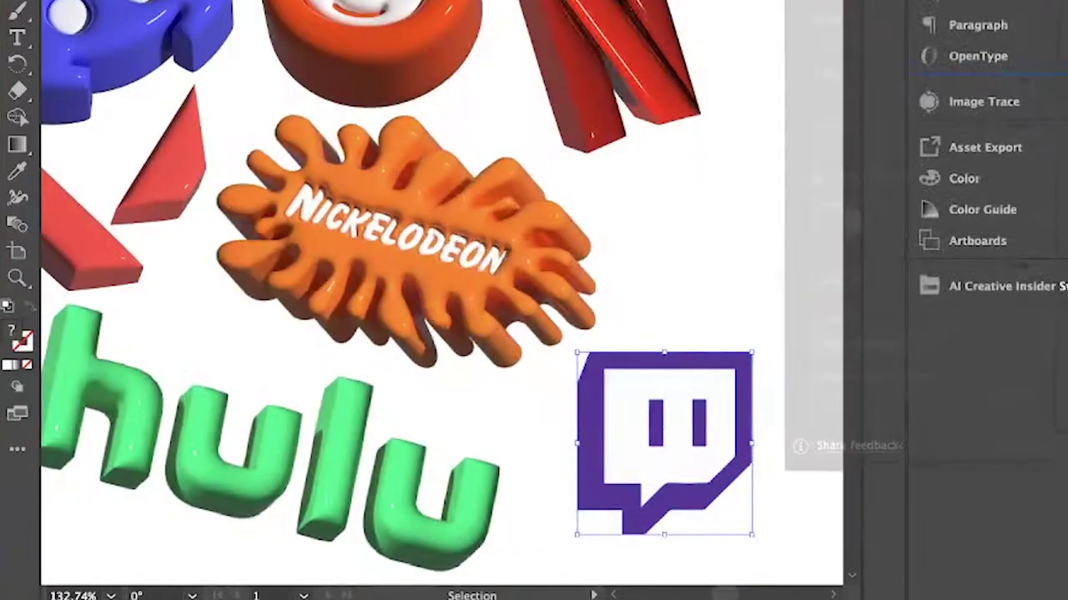
{"action": "left_click_drag", "start_coordinate": [842, 0], "coordinate": [672, 1]}
{"action": "scroll", "coordinate": [818, 32], "scroll_direction": "up", "scroll_amount": 3}
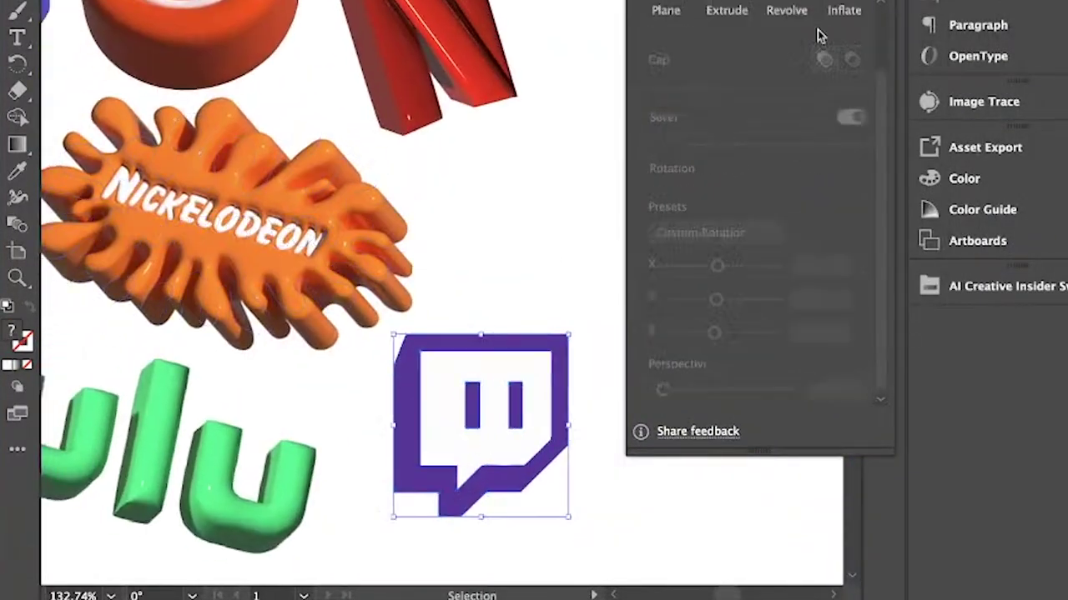
Step: Inflate the Twitch logo on both sides with more depth and a reduced volume
{"action": "left_click", "coordinate": [844, 55]}
{"action": "left_click_drag", "start_coordinate": [663, 145], "coordinate": [671, 150]}
{"action": "left_click_drag", "start_coordinate": [800, 202], "coordinate": [738, 202]}
{"action": "left_click", "coordinate": [657, 231]}
{"action": "scroll", "coordinate": [745, 303], "scroll_direction": "down", "scroll_amount": 5}
Step: Apply a rotation preset to the inflated Twitch logo and refine its X and Y rotation
{"action": "left_click", "coordinate": [716, 233]}
{"action": "left_click", "coordinate": [708, 567]}
{"action": "left_click_drag", "start_coordinate": [734, 266], "coordinate": [727, 266]}
{"action": "left_click_drag", "start_coordinate": [731, 300], "coordinate": [730, 336]}
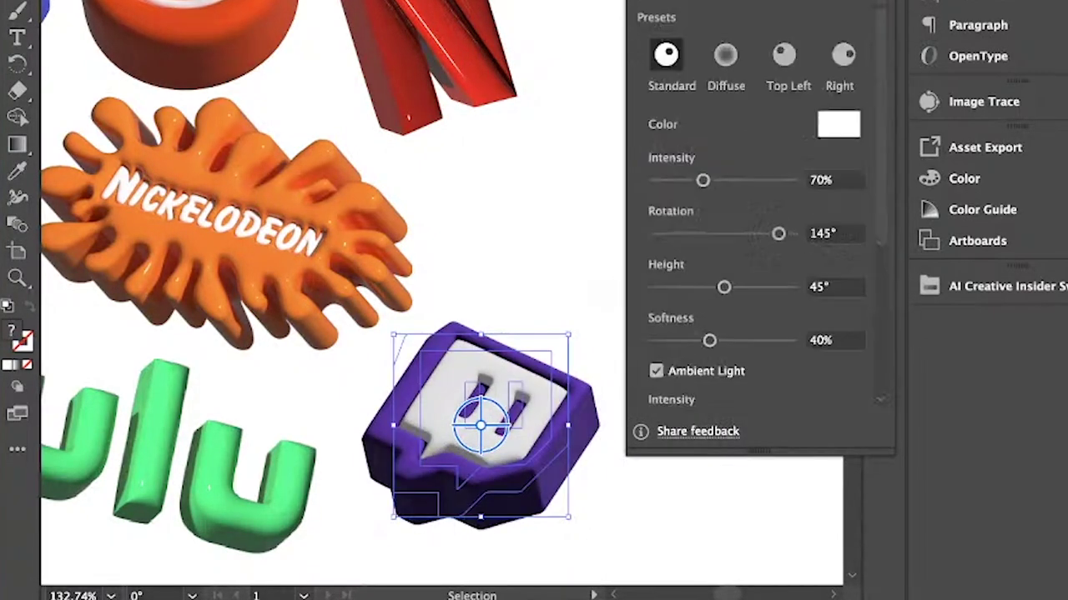
Step: Light the Twitch logo at 103% intensity and 96° rotation, and render it with high-quality ray tracing
{"action": "left_click_drag", "start_coordinate": [779, 234], "coordinate": [758, 233]}
{"action": "left_click_drag", "start_coordinate": [701, 179], "coordinate": [714, 178]}
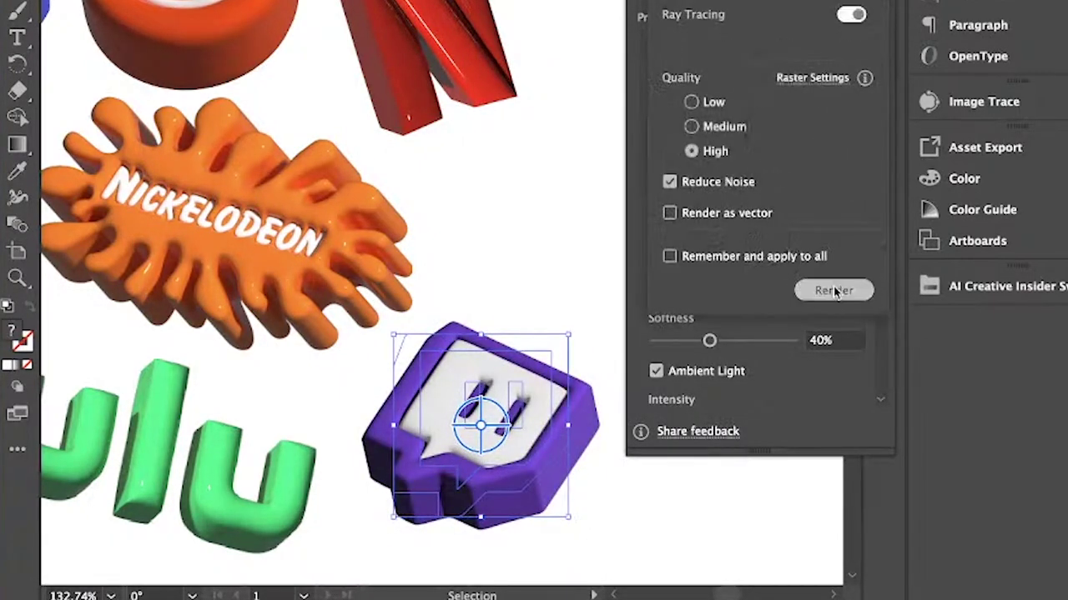
{"action": "left_click", "coordinate": [834, 290]}
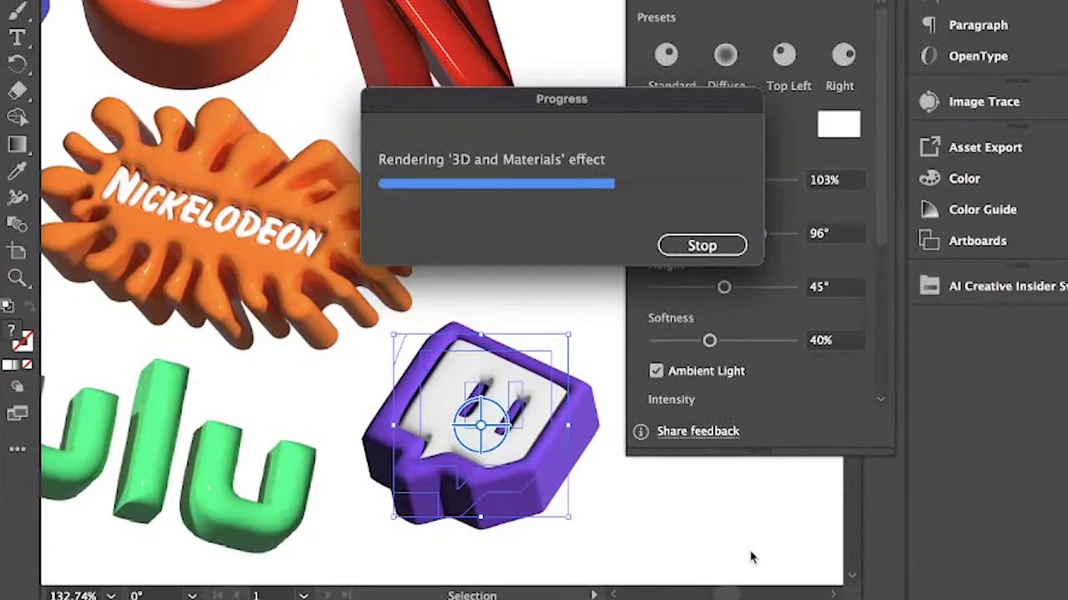
{"action": "left_click", "coordinate": [751, 556]}
Step: Delete the registered trademark symbol beside the word Hut in the Pizza Hut logo
{"action": "left_click_drag", "start_coordinate": [629, 488], "coordinate": [194, 426]}
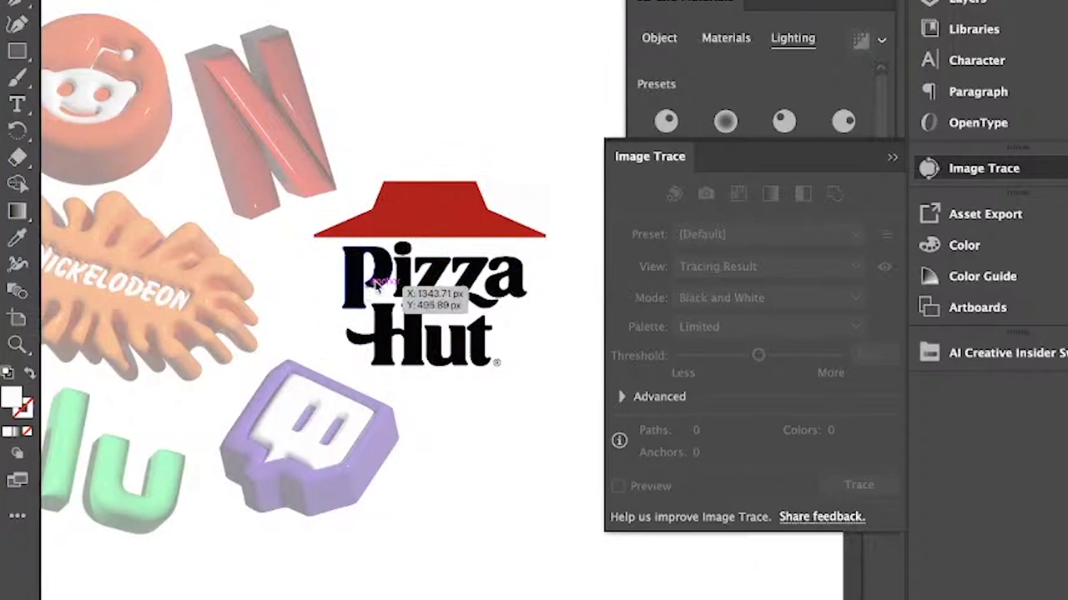
{"action": "left_click", "coordinate": [497, 363]}
{"action": "key", "text": "Delete"}
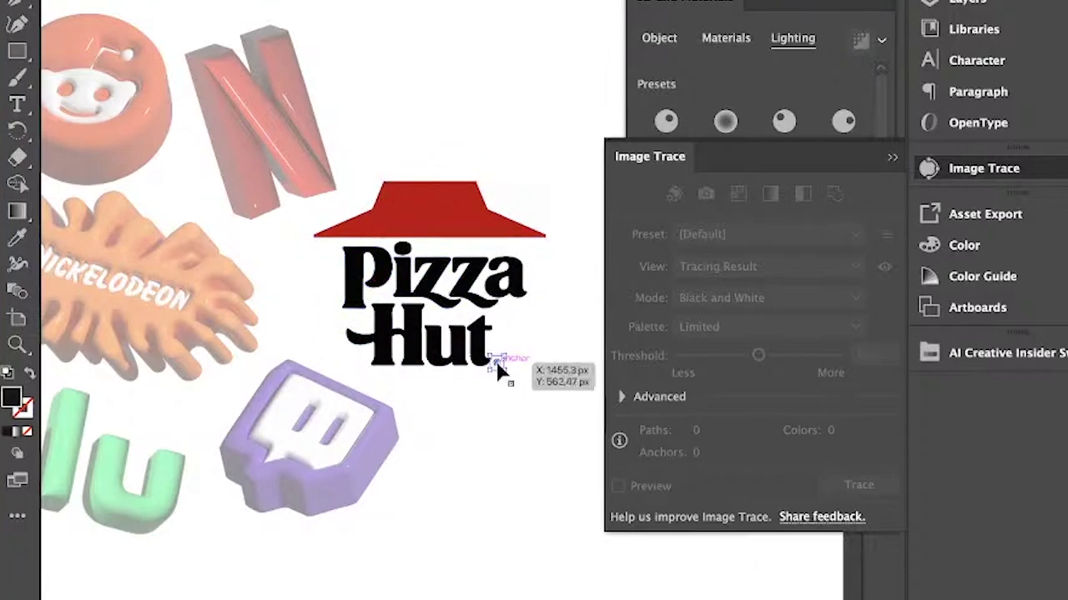
{"action": "double_click", "coordinate": [482, 458]}
Step: Inflate the whole Pizza Hut logo on both sides and increase its depth
{"action": "left_click", "coordinate": [474, 349]}
{"action": "left_click", "coordinate": [996, 179]}
{"action": "left_click", "coordinate": [659, 38]}
{"action": "left_click", "coordinate": [844, 125]}
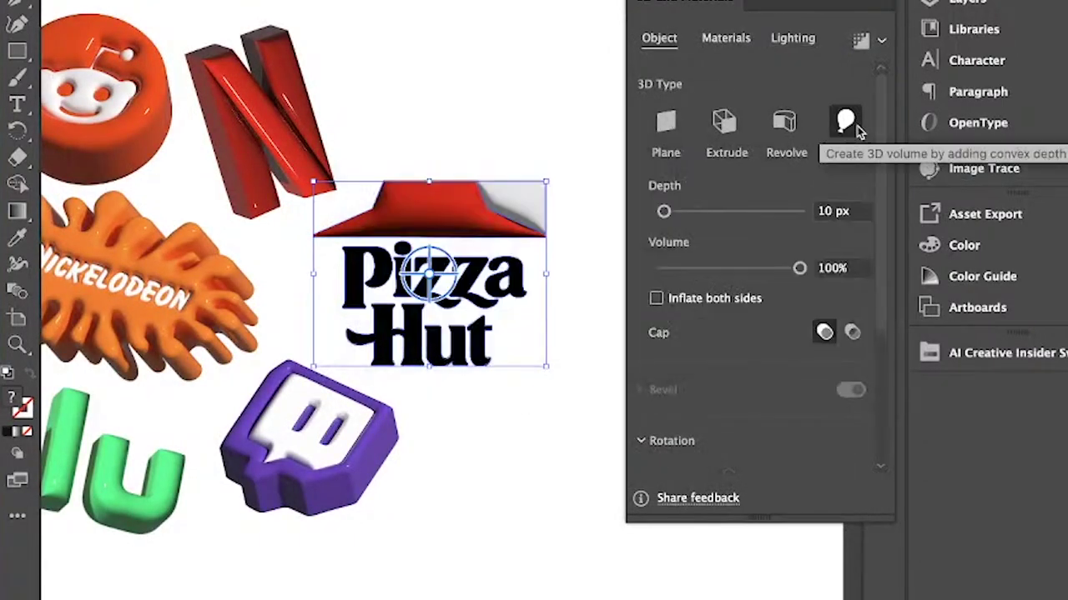
{"action": "left_click_drag", "start_coordinate": [663, 212], "coordinate": [670, 215]}
{"action": "scroll", "coordinate": [716, 267], "scroll_direction": "down", "scroll_amount": 3}
Step: Apply a rotation preset to the Pizza Hut logo and refine it to -4° Y and -12° Z with a slight X tilt
{"action": "left_click", "coordinate": [716, 300]}
{"action": "left_click", "coordinate": [721, 598]}
{"action": "left_click_drag", "start_coordinate": [706, 332], "coordinate": [718, 367]}
{"action": "left_click_drag", "start_coordinate": [728, 400], "coordinate": [716, 401]}
{"action": "left_click_drag", "start_coordinate": [722, 333], "coordinate": [723, 333]}
{"action": "scroll", "coordinate": [695, 121], "scroll_direction": "up", "scroll_amount": 3}
Step: Set the Pizza Hut logo's depth to 83 px and its light rotation to 180°
{"action": "left_click_drag", "start_coordinate": [670, 213], "coordinate": [669, 217]}
{"action": "left_click", "coordinate": [726, 38]}
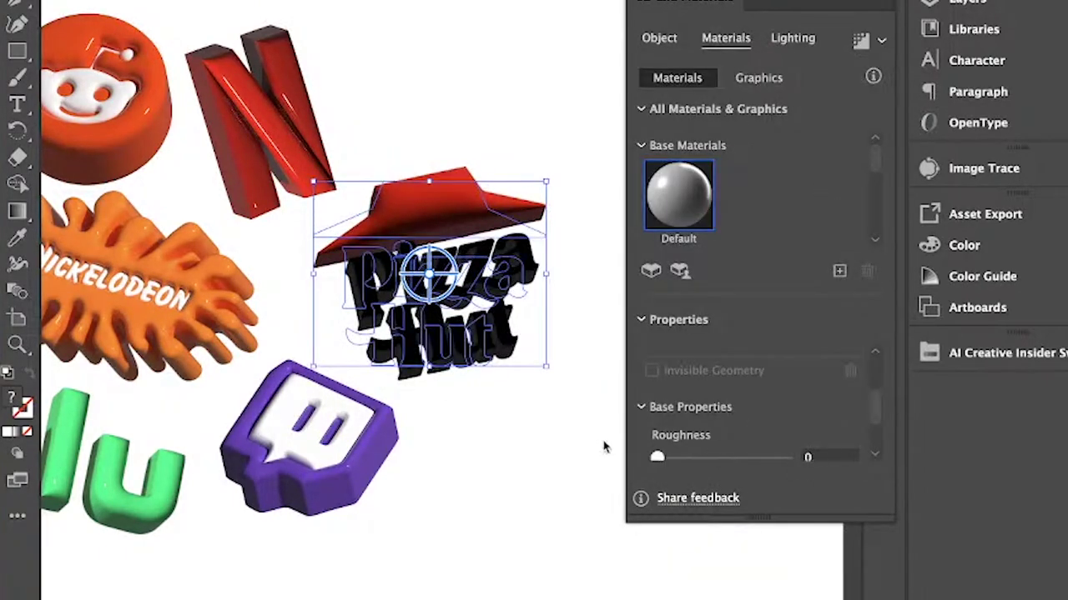
{"action": "left_click", "coordinate": [792, 37]}
{"action": "mouse_move", "coordinate": [776, 300]}
{"action": "left_mouse_down"}
{"action": "mouse_move", "coordinate": [732, 303]}
{"action": "mouse_move", "coordinate": [791, 304]}
{"action": "left_mouse_up"}
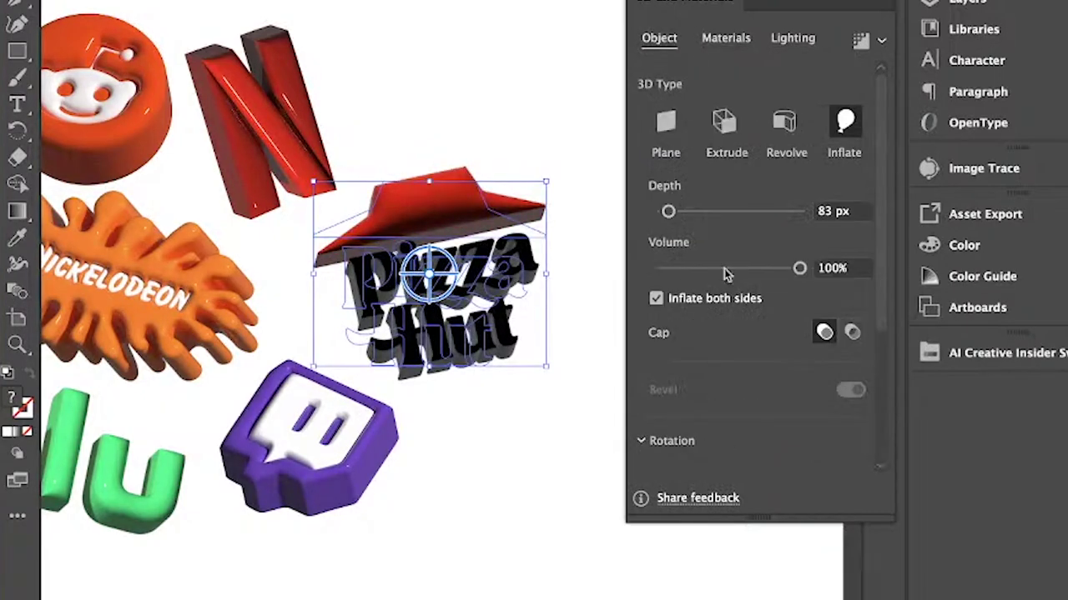
Step: Refine the Pizza Hut logo to 67% volume with a small X tilt, and render it with ray tracing
{"action": "left_click", "coordinate": [548, 469]}
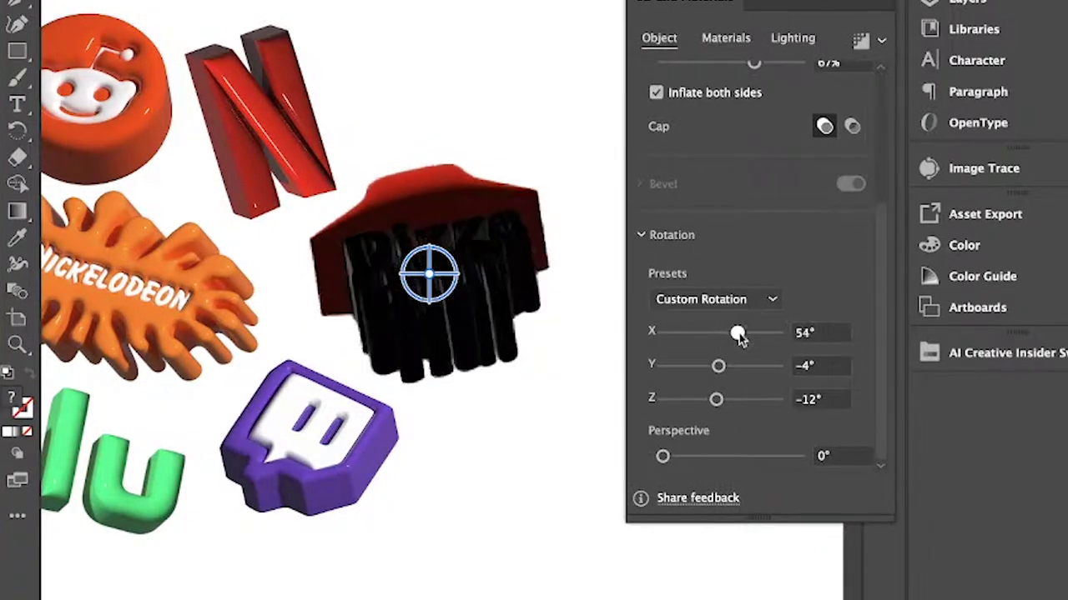
{"action": "left_click_drag", "start_coordinate": [739, 336], "coordinate": [722, 337]}
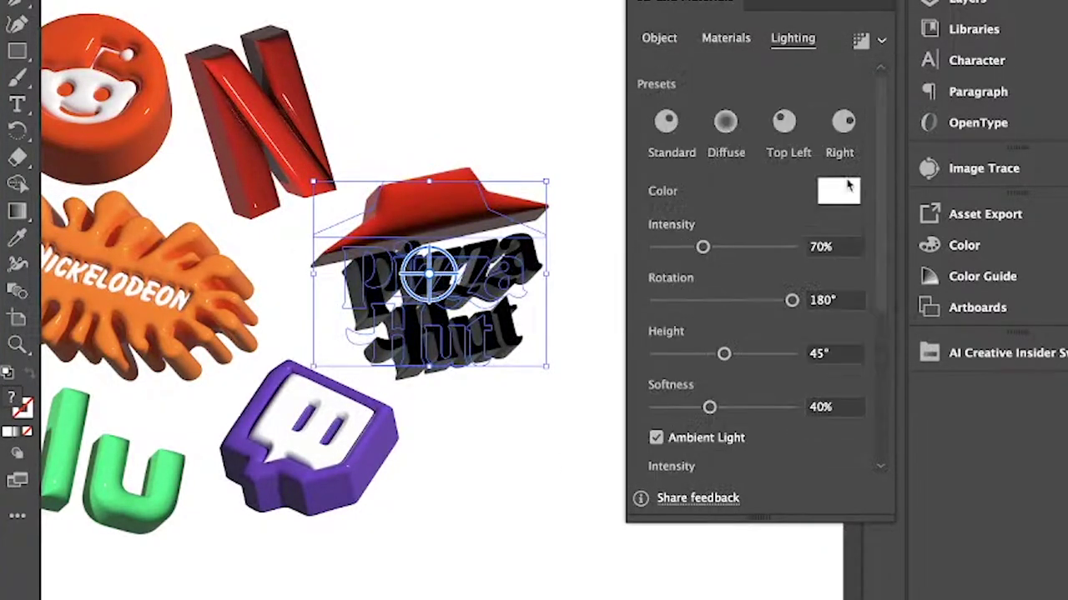
{"action": "left_click", "coordinate": [860, 40]}
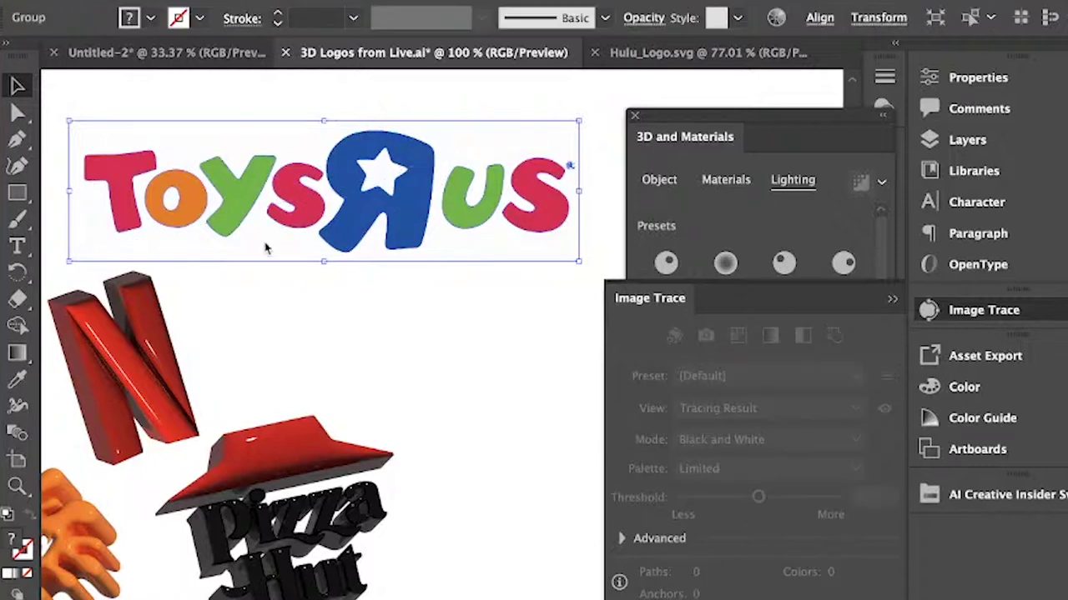
Step: Strip the background and trademark symbol from the Toys R Us logo, and inflate it on both sides at 50% volume
{"action": "double_click", "coordinate": [300, 192]}
{"action": "double_click", "coordinate": [567, 162]}
{"action": "left_click", "coordinate": [845, 264]}
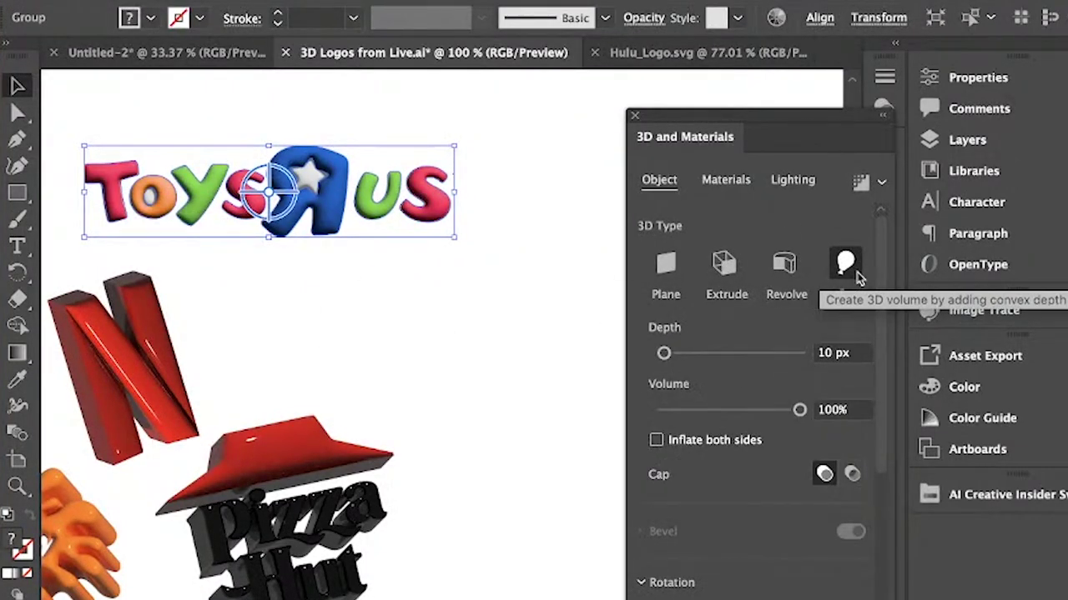
{"action": "left_click", "coordinate": [656, 439]}
{"action": "left_click_drag", "start_coordinate": [799, 410], "coordinate": [731, 410]}
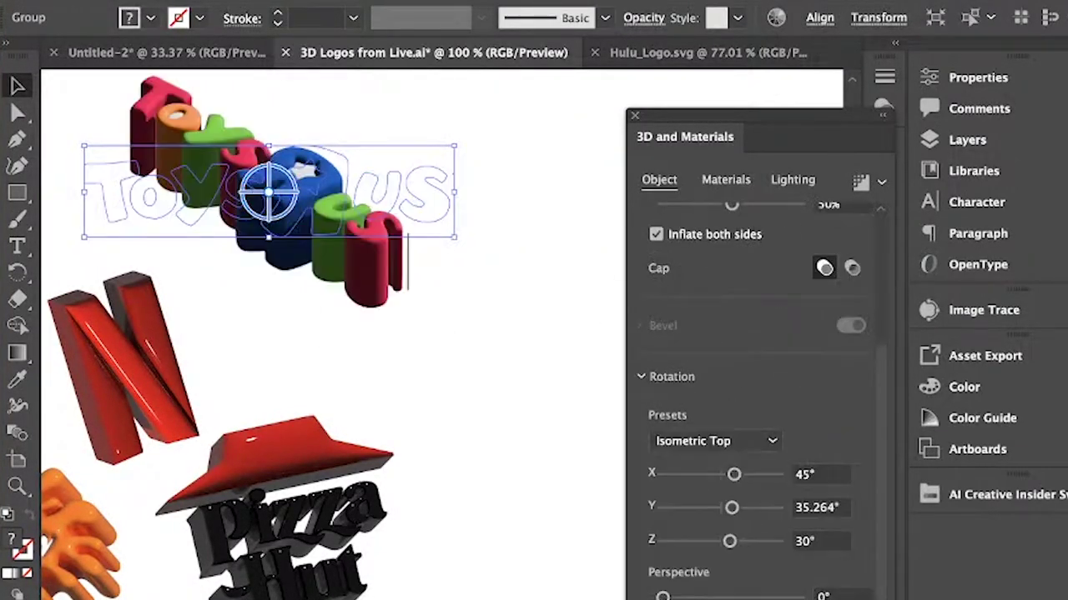
Step: Delete the stray sliver beside the final S inside the Toys R Us logo's group
{"action": "double_click", "coordinate": [148, 195]}
{"action": "double_click", "coordinate": [423, 289]}
{"action": "double_click", "coordinate": [450, 169]}
{"action": "key", "text": "Delete"}
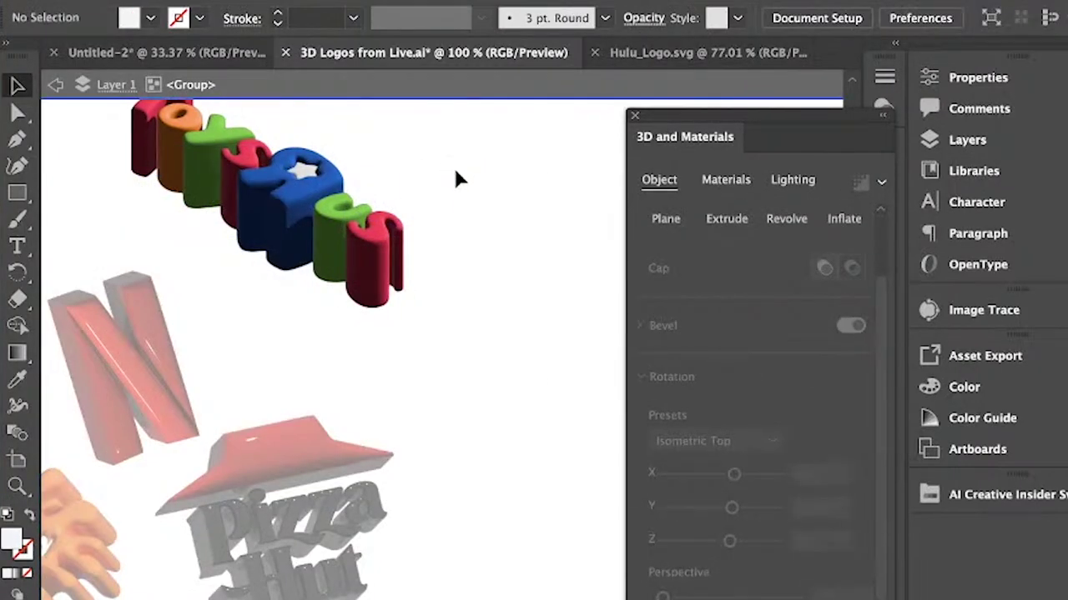
{"action": "double_click", "coordinate": [457, 175]}
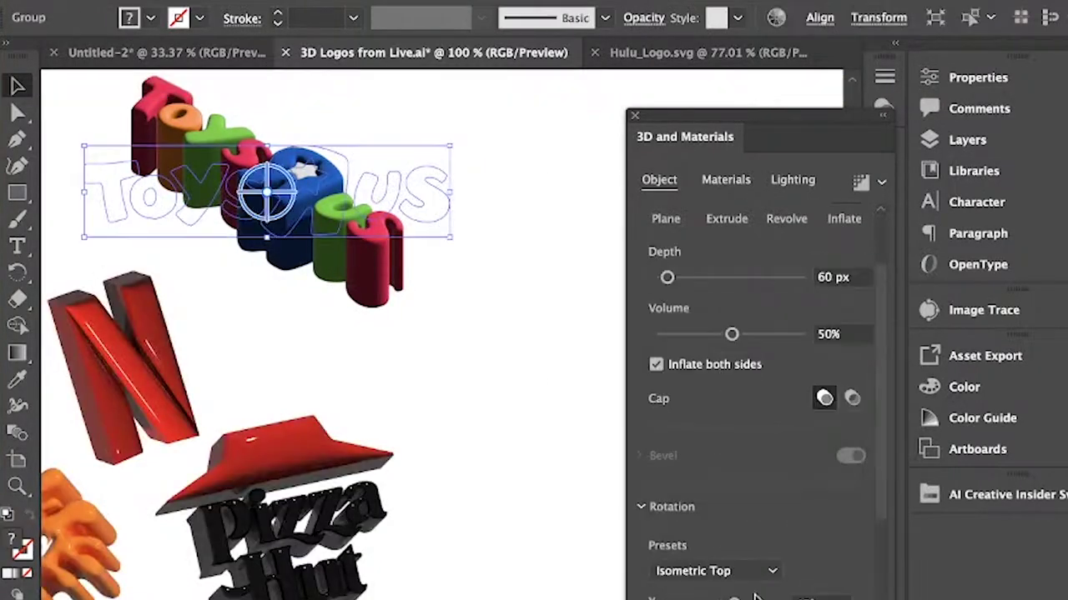
Step: Set the Toys R Us logo's depth to 40 px and its rotation to 18° X and 26° Y
{"action": "double_click", "coordinate": [834, 277]}
{"action": "type", "text": "40"}
{"action": "key", "text": "Return"}
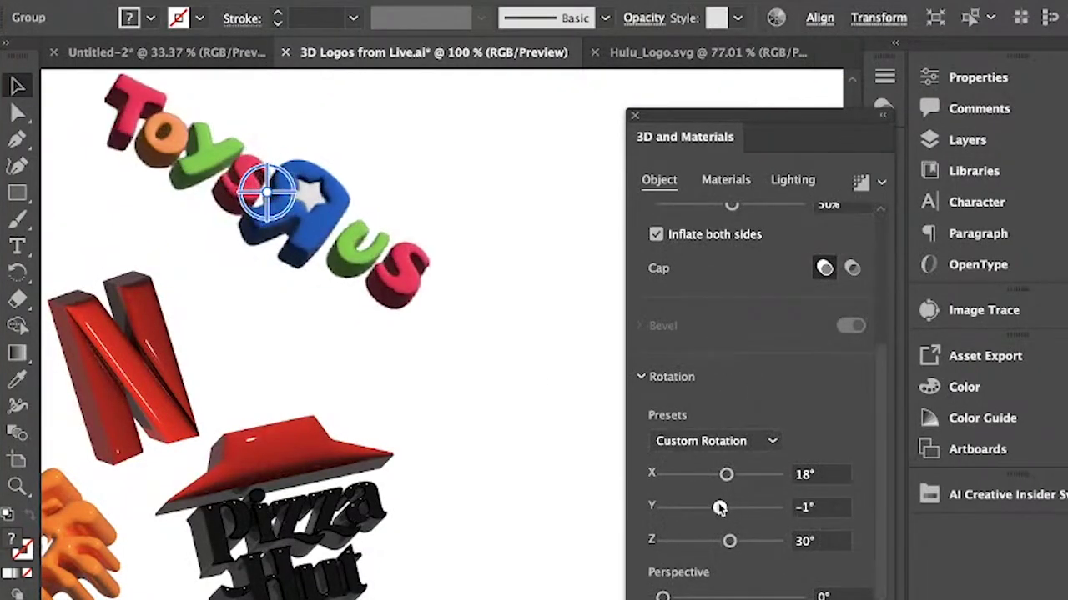
{"action": "left_click_drag", "start_coordinate": [720, 507], "coordinate": [726, 505]}
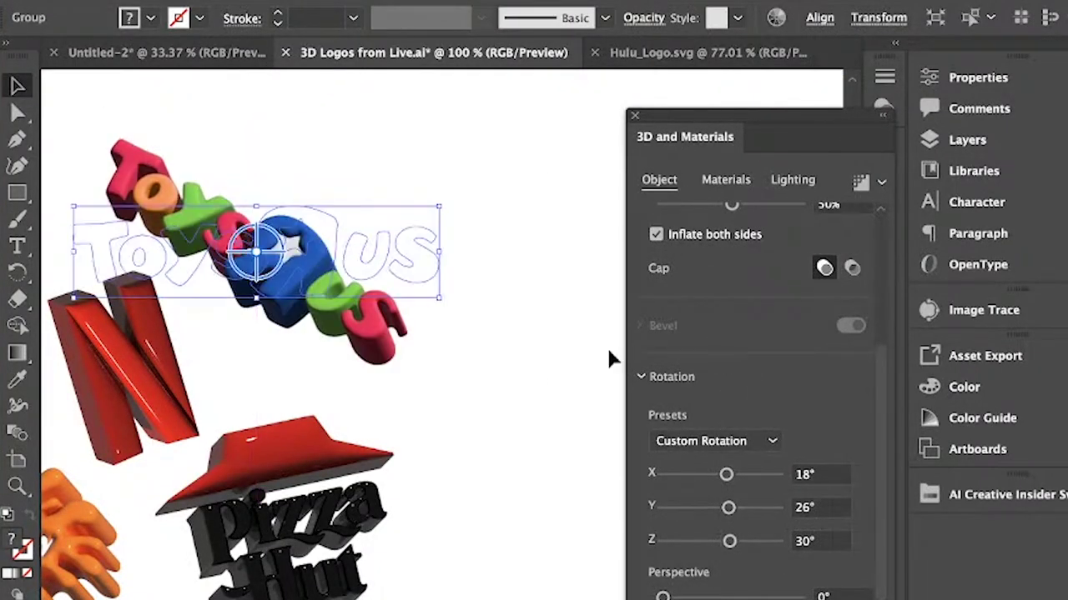
Step: Swing the light rotation on the Toys R Us logo to a positive angle and render it with ray tracing
{"action": "scroll", "coordinate": [751, 333], "scroll_direction": "up", "scroll_amount": 5}
{"action": "left_click", "coordinate": [725, 179]}
{"action": "left_click", "coordinate": [792, 179]}
{"action": "left_click_drag", "start_coordinate": [673, 441], "coordinate": [779, 441]}
{"action": "left_click", "coordinate": [881, 181]}
{"action": "left_click", "coordinate": [829, 497]}
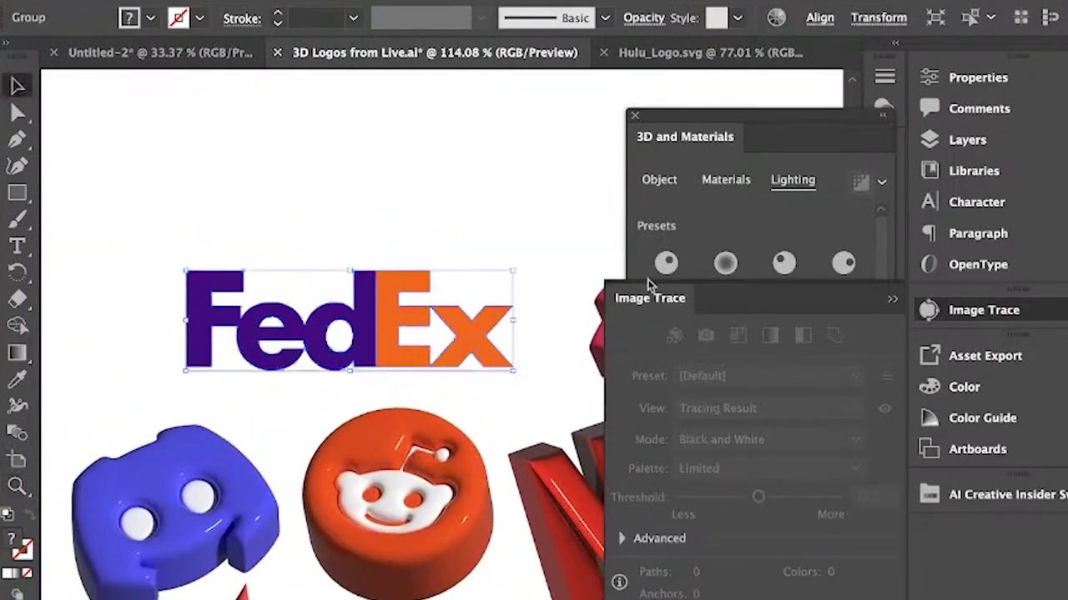
Step: Inflate the FedEx logo on both sides and change its depth
{"action": "left_click", "coordinate": [963, 317]}
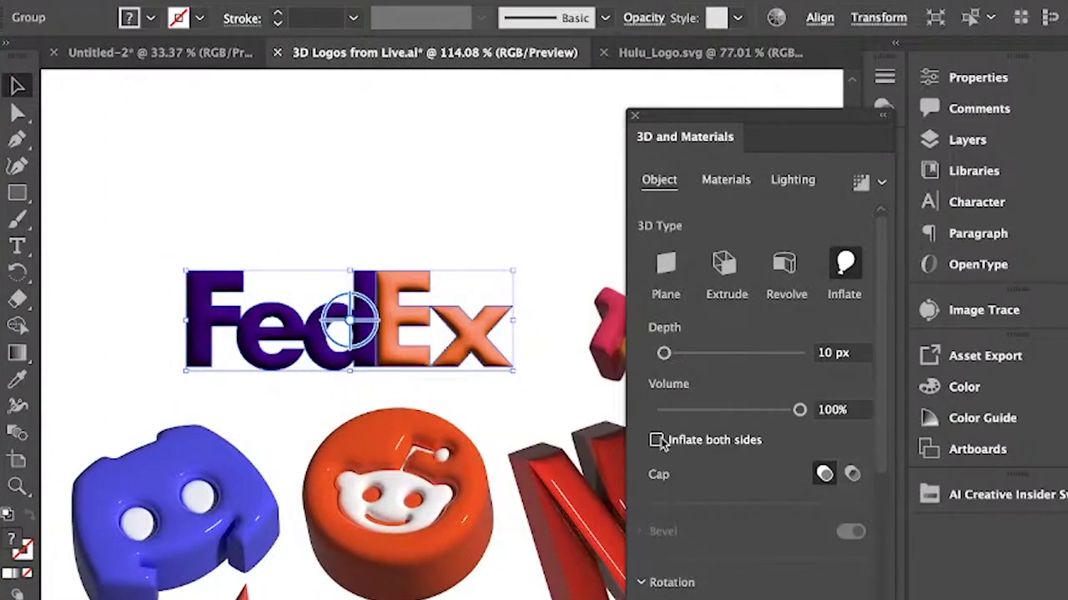
{"action": "left_click", "coordinate": [655, 439]}
{"action": "left_click", "coordinate": [822, 352]}
{"action": "type", "text": "3"}
{"action": "key", "text": "Tab"}
{"action": "left_click_drag", "start_coordinate": [827, 354], "coordinate": [809, 357]}
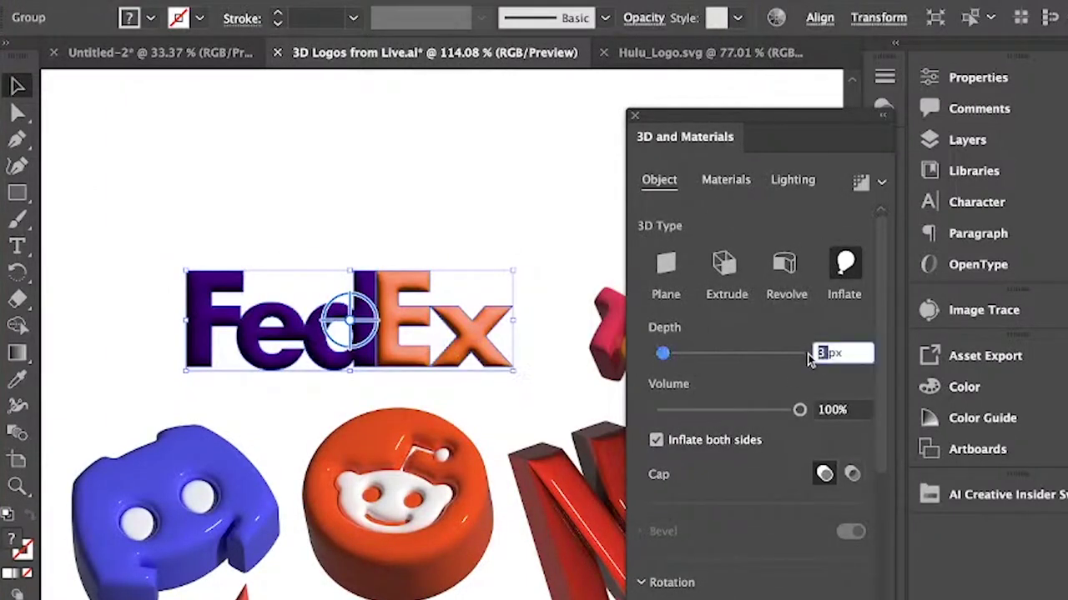
{"action": "key", "text": "Tab"}
Step: Apply a rotation preset to the inflated FedEx logo and refine its rotation on the X, Y and Z axes
{"action": "scroll", "coordinate": [724, 478], "scroll_direction": "down", "scroll_amount": 5}
{"action": "left_click", "coordinate": [715, 441]}
{"action": "left_click", "coordinate": [722, 597]}
{"action": "left_click_drag", "start_coordinate": [705, 475], "coordinate": [724, 507]}
{"action": "left_click_drag", "start_coordinate": [730, 541], "coordinate": [724, 541]}
Step: Light the FedEx logo at 79% intensity and 95° rotation, and render it with ray tracing
{"action": "left_click", "coordinate": [725, 180]}
{"action": "left_click", "coordinate": [792, 180]}
{"action": "left_click_drag", "start_coordinate": [779, 442], "coordinate": [807, 452]}
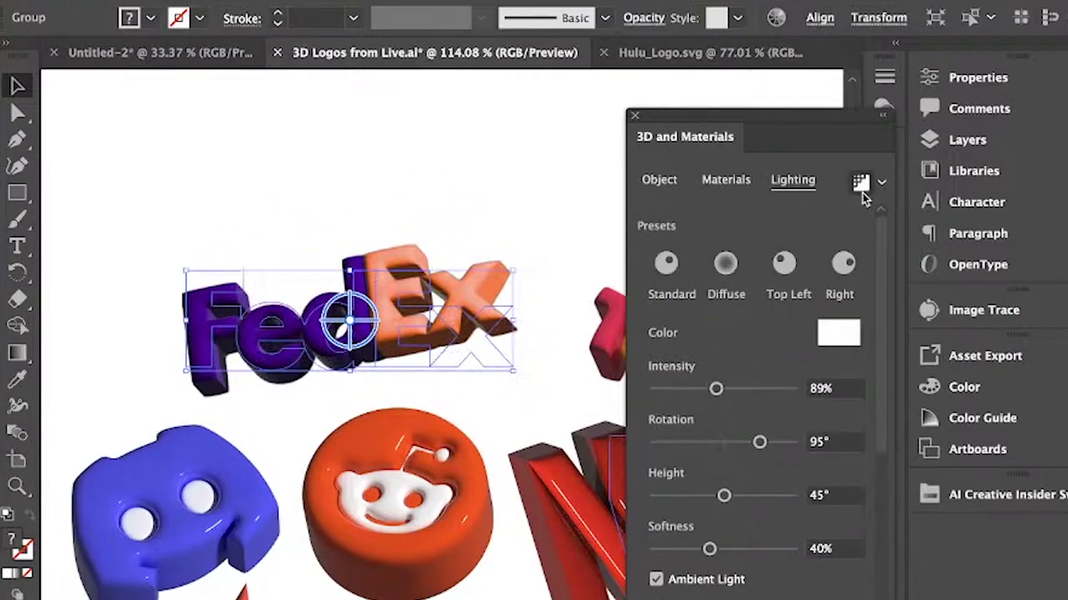
{"action": "left_click", "coordinate": [862, 185]}
{"action": "left_click", "coordinate": [826, 499]}
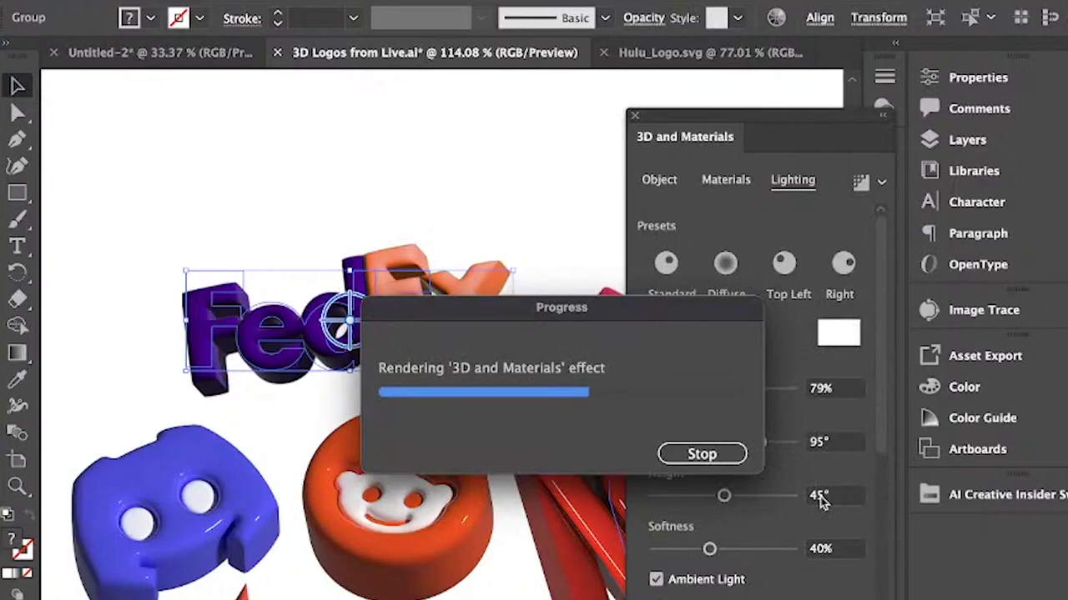